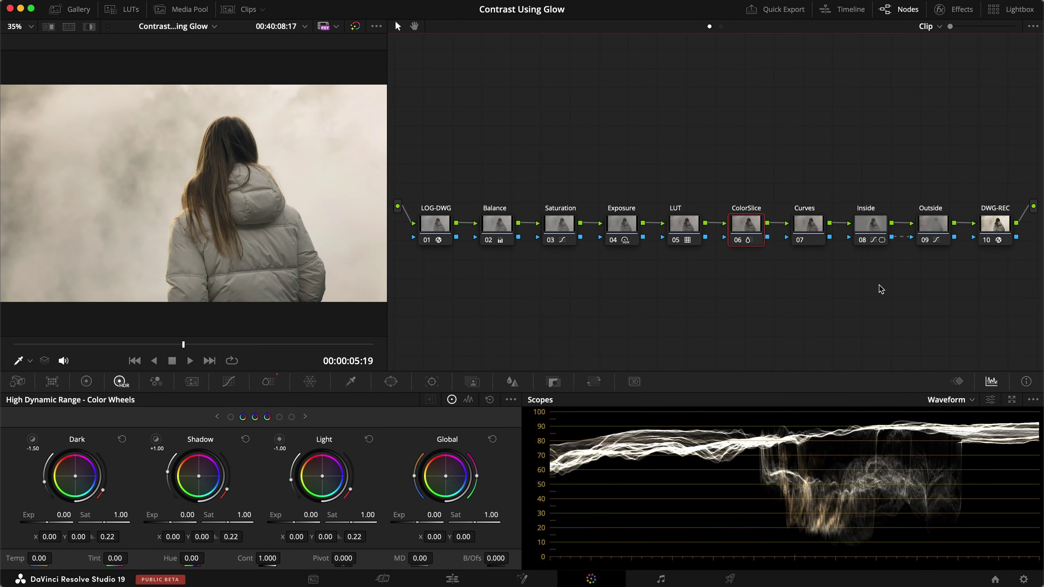
Step: Scrub the viewer back to 00:00:00:29, where the woman's face is visible
drag(52, 345, 43, 344)
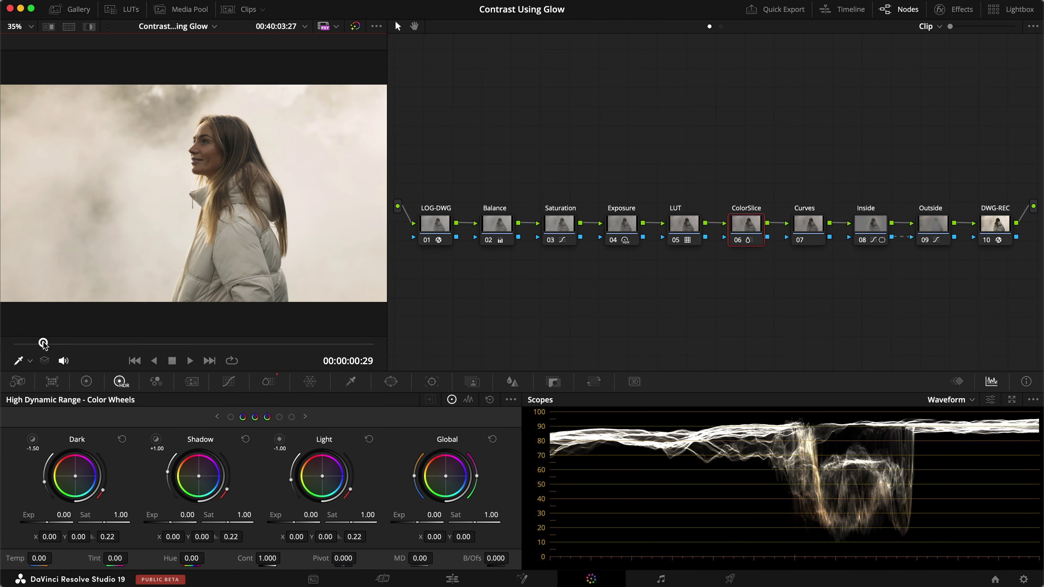
Step: Disable nodes Balance through Outside and toggle LOG-DWG and DWG-REC to compare the ungraded image
drag(952, 265, 491, 188)
key(super+d)
click(435, 224)
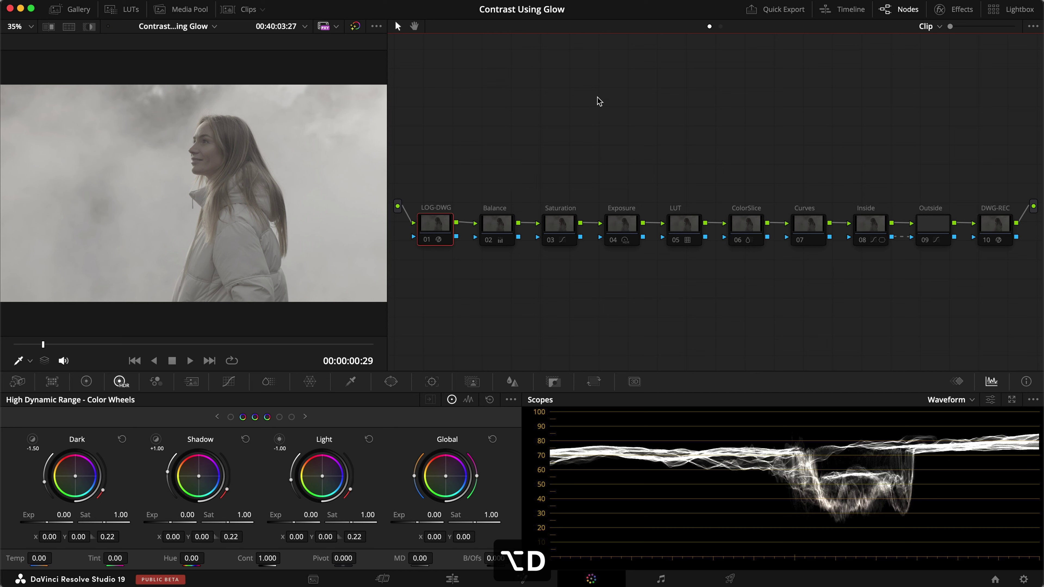
key(super+d)
click(995, 224)
key(super+d)
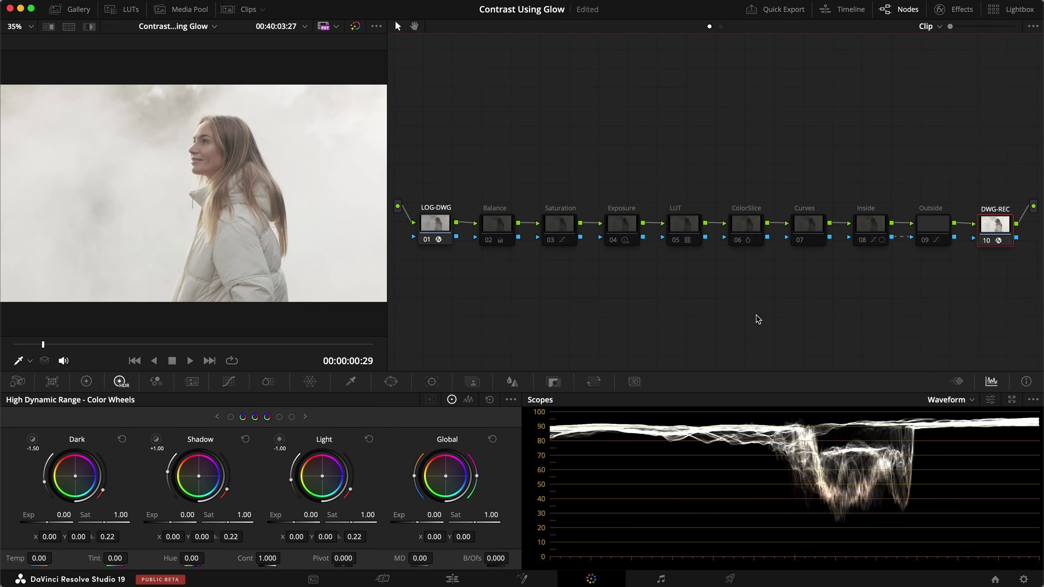
key(super+d)
Step: Re-enable the Exposure, Saturation, Balance, ColorSlice, Inside and Outside nodes
click(623, 228)
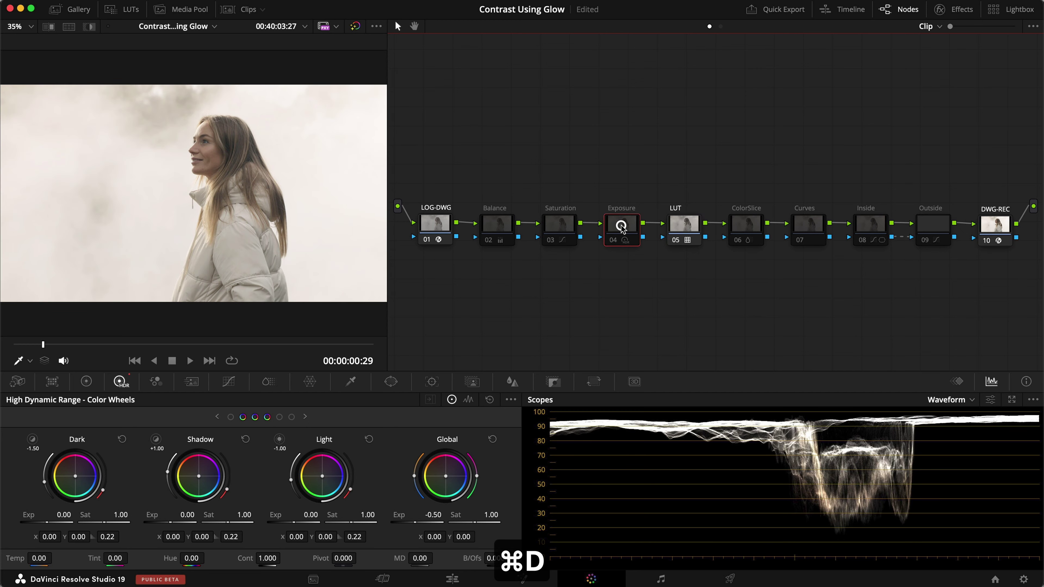
key(super+d)
click(565, 228)
key(super+d)
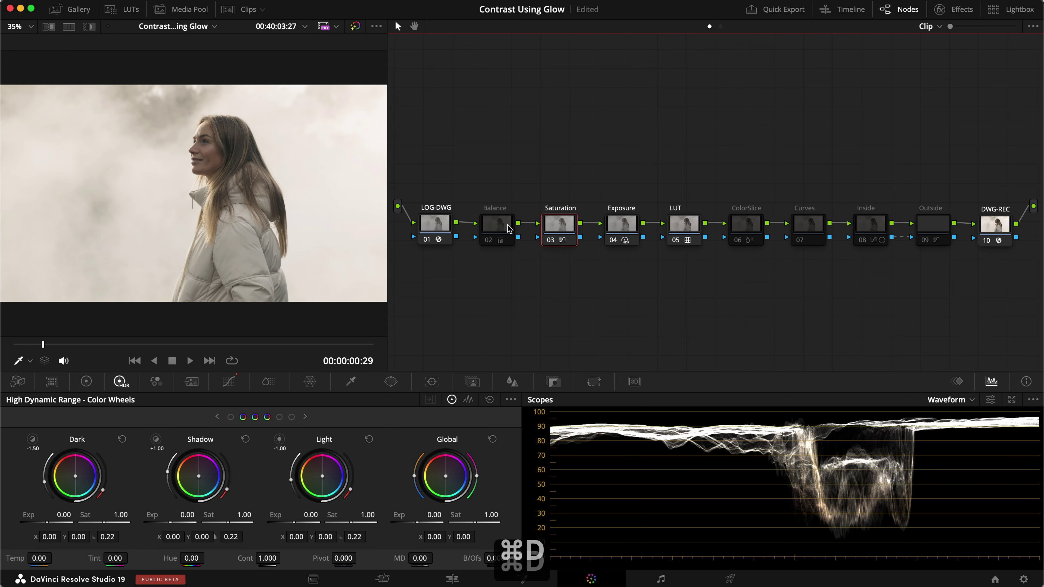
click(499, 226)
key(super+d)
click(747, 229)
key(super+d)
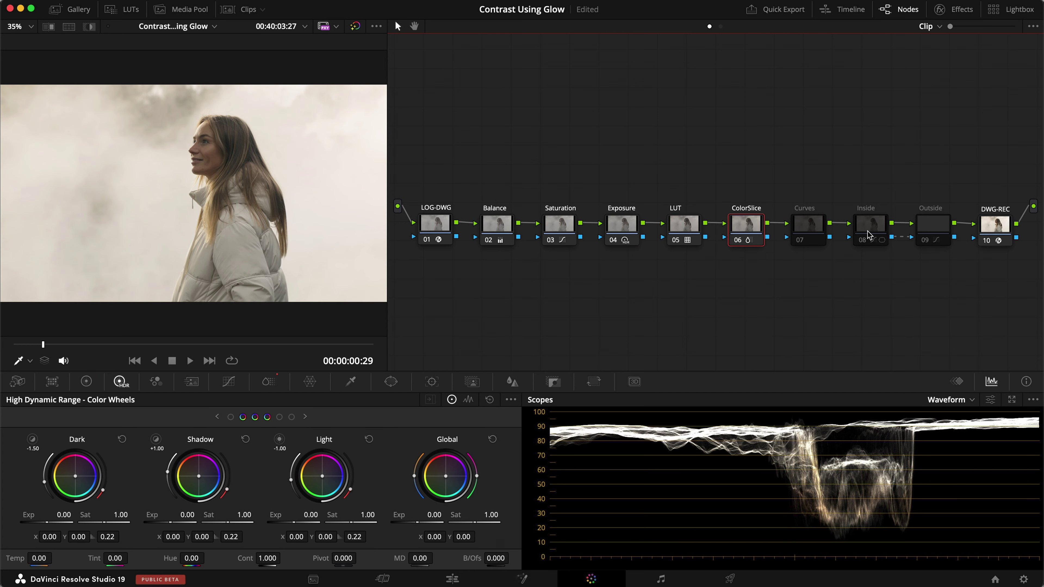
click(869, 231)
key(super+d)
click(927, 233)
key(super+d)
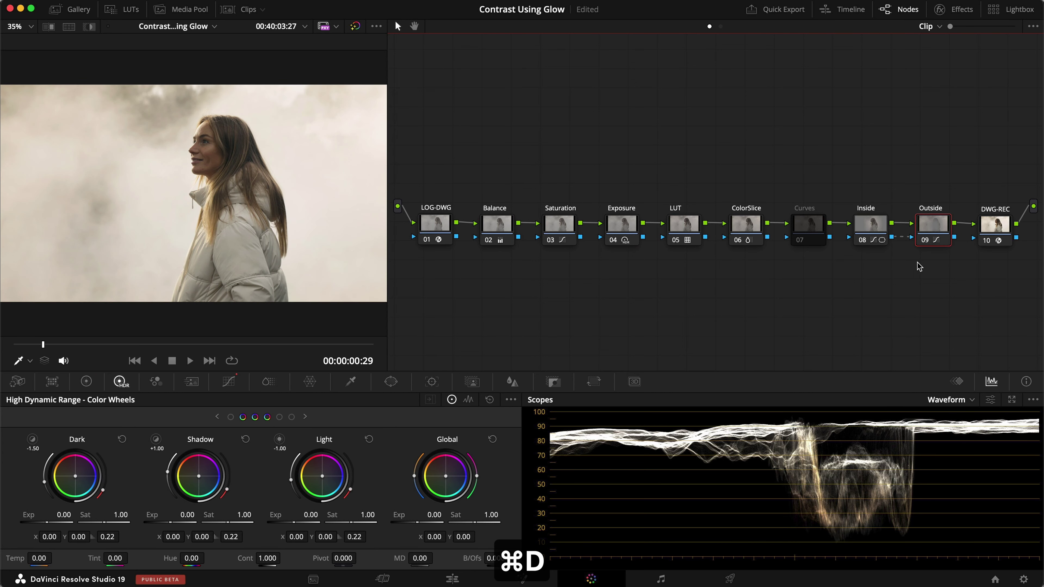
Step: Delete the Curves node and shift LUT and ColorSlice right to open a gap
click(808, 227)
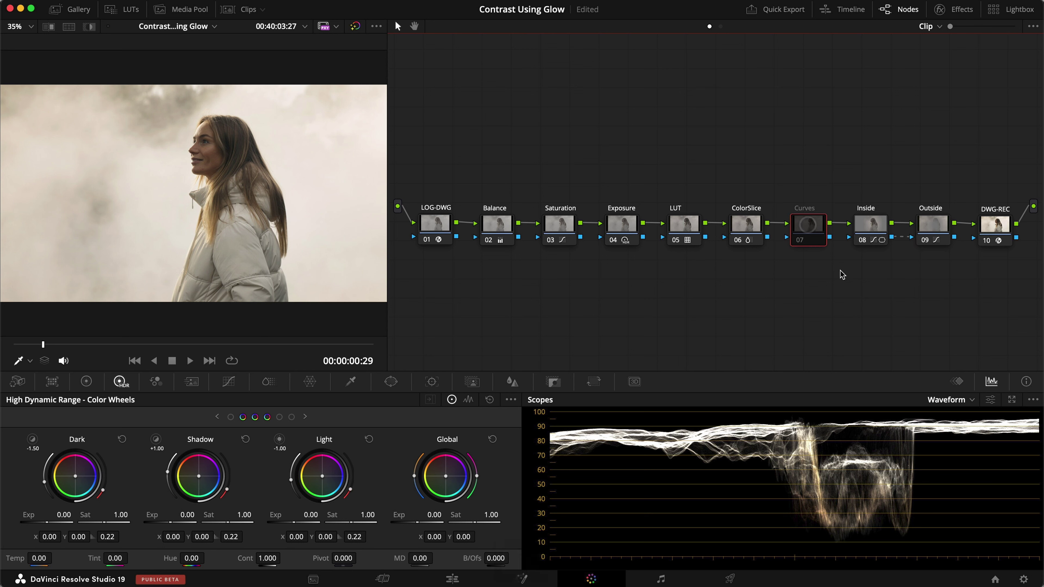
key(super+d)
key(BackSpace)
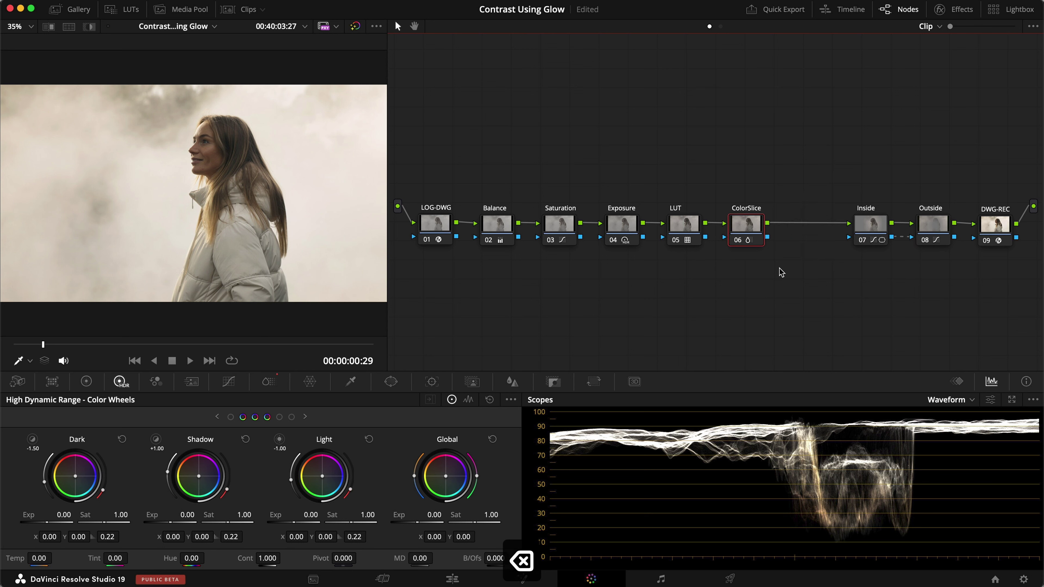
drag(778, 271, 746, 227)
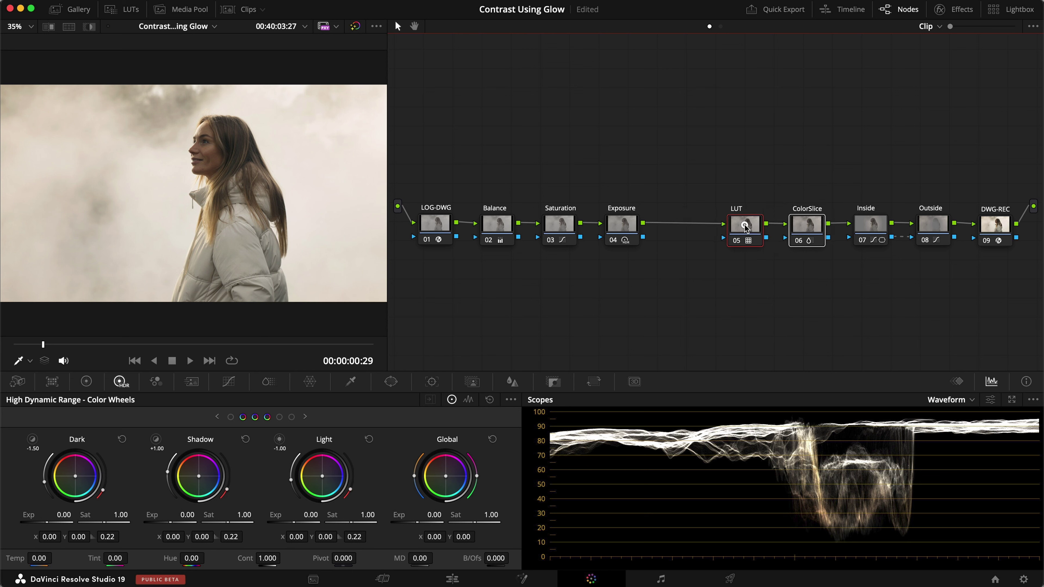
Step: Save the project and add a serial node named Contrast after Exposure
click(704, 305)
key(super+s)
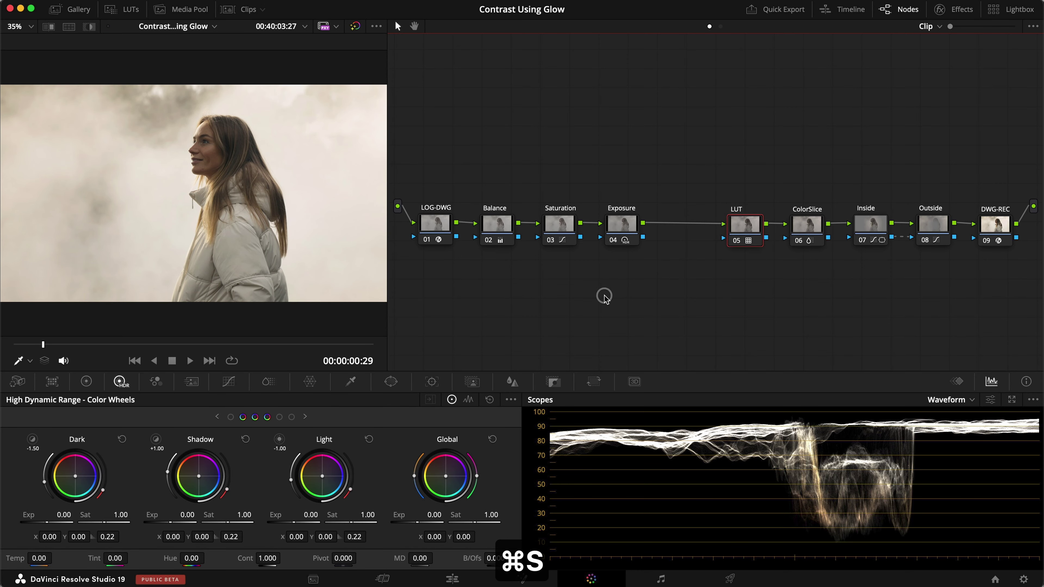
key(alt+s)
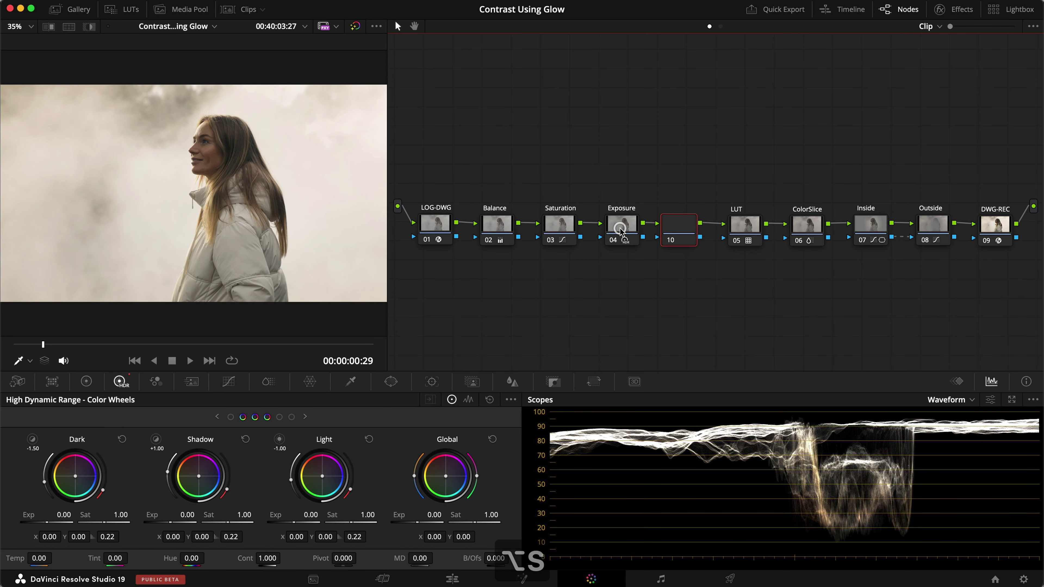
text(rContrast)
key(Return)
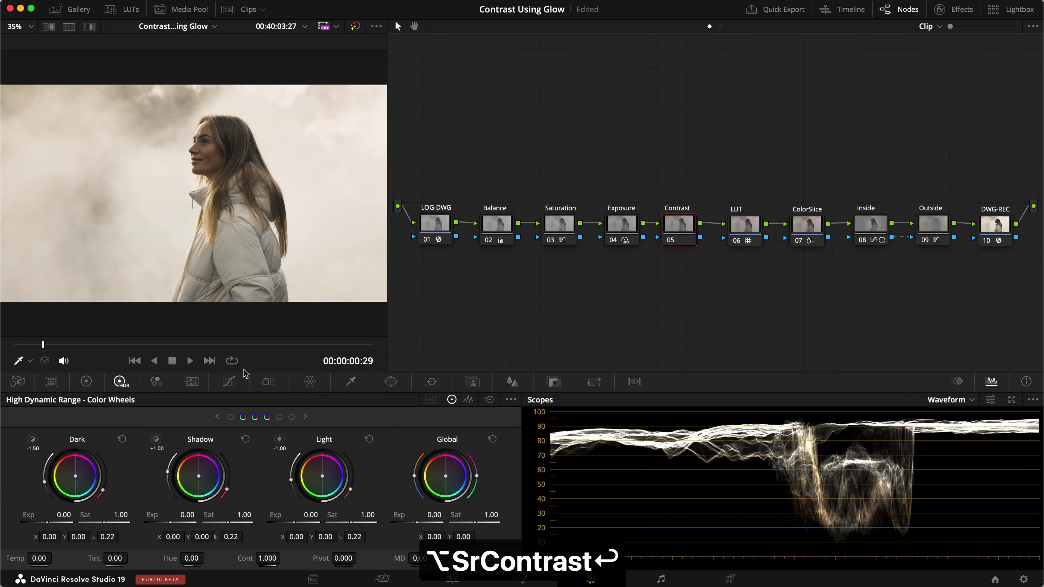
Step: Shape a gentle S-curve on the Contrast node and compare it before and after
click(229, 381)
drag(86, 528, 86, 531)
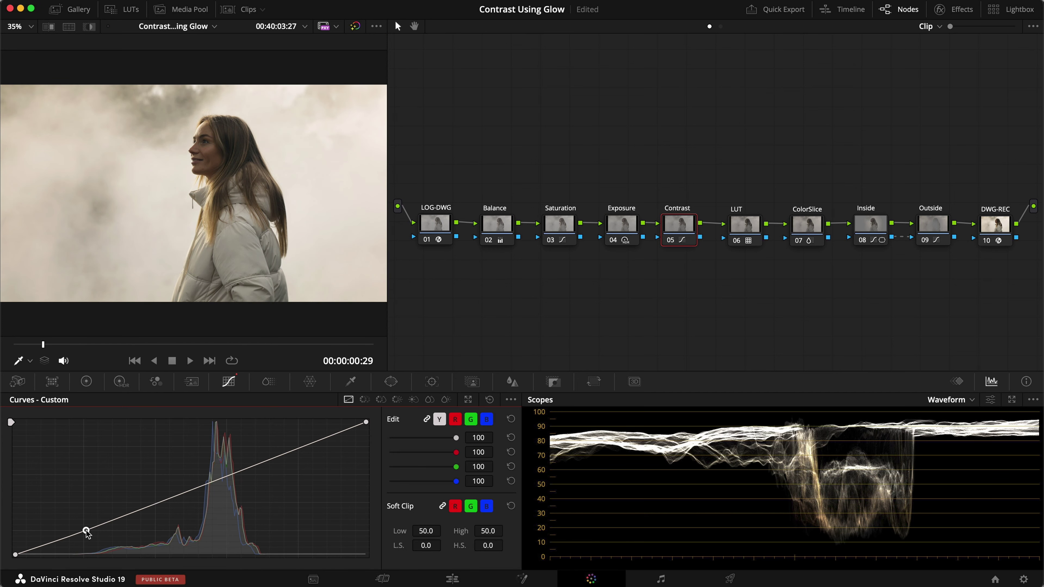
click(296, 444)
key(super+d)
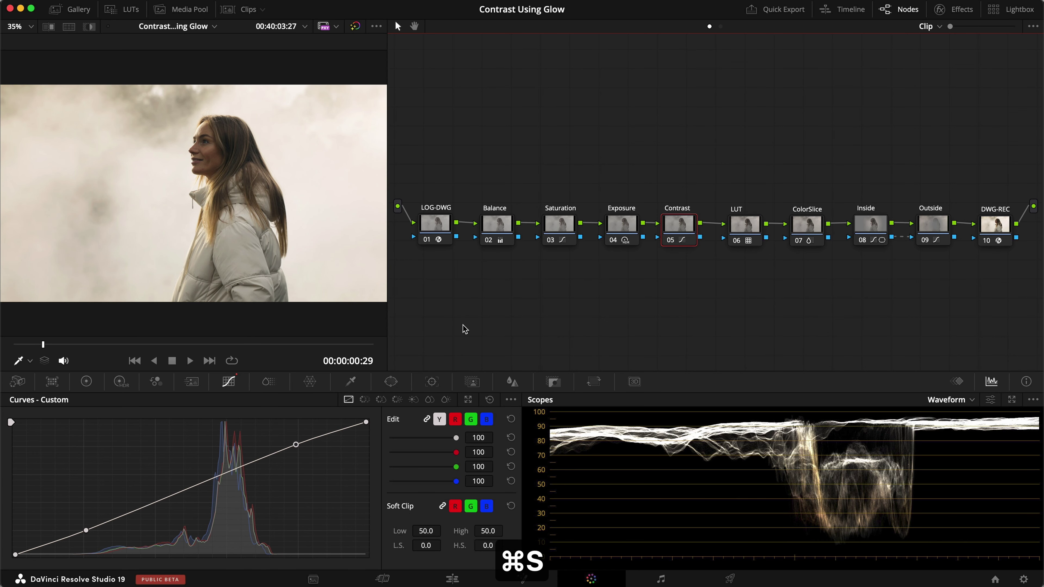
right_click(686, 226)
Step: Reset the Contrast node's grade and rename it Glow
click(682, 227)
right_click(683, 227)
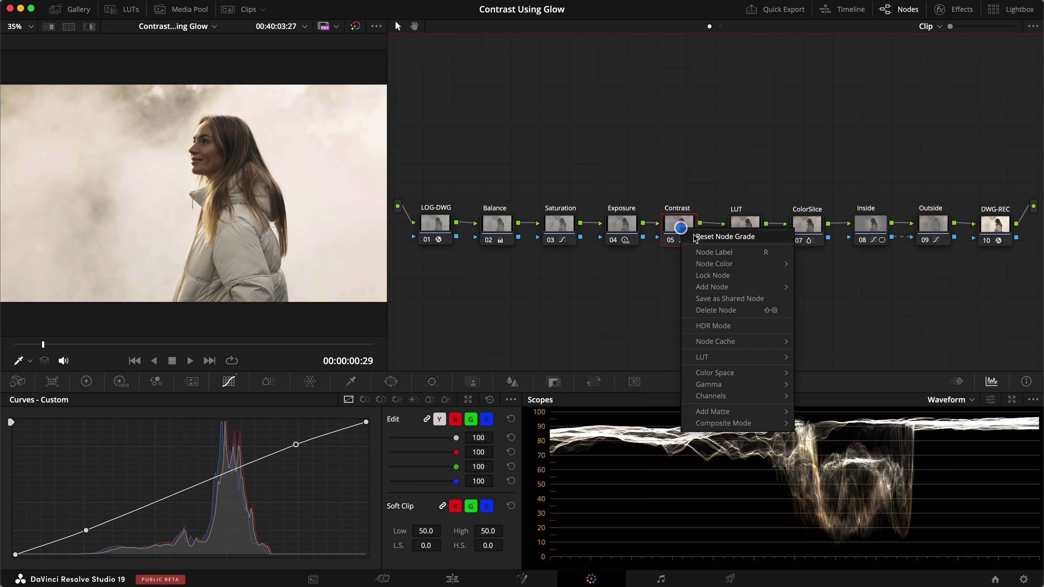
click(695, 237)
text(rGlow)
key(Return)
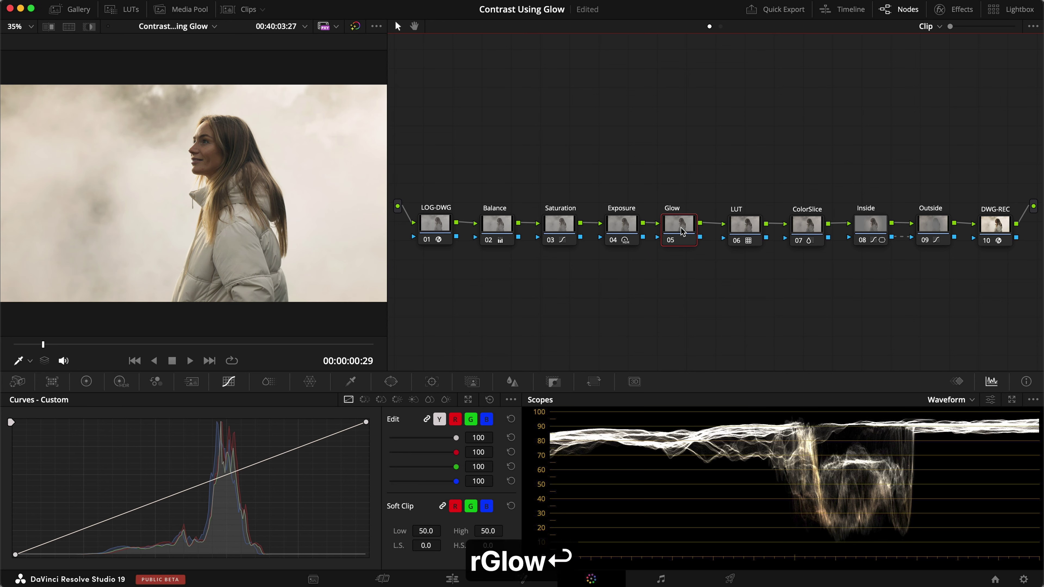
Step: Search the Effects library for 'glow' and apply the Glow effect to the Glow node
click(941, 10)
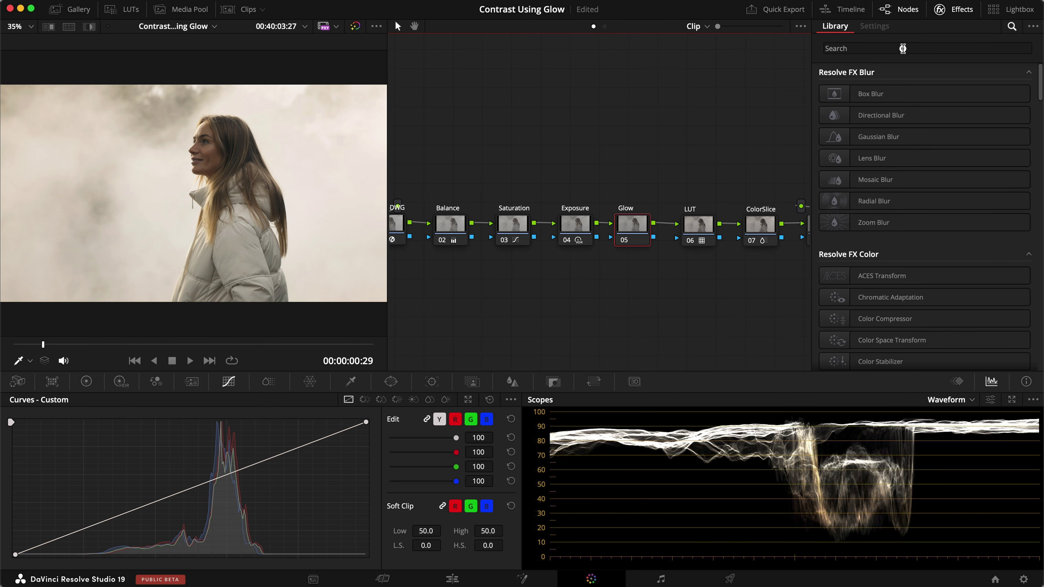
click(903, 48)
text(glow)
key(Return)
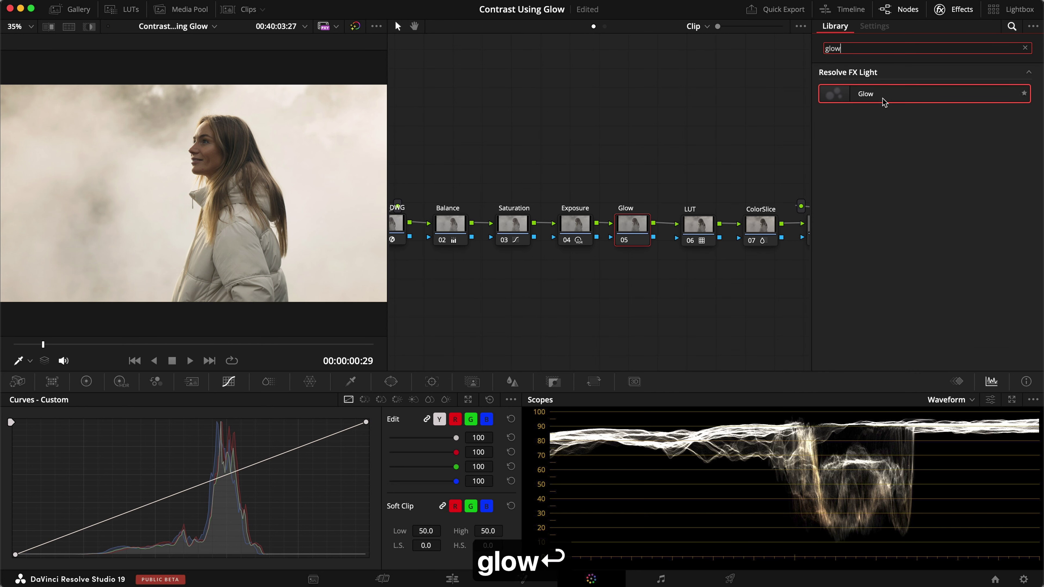
drag(891, 99, 643, 238)
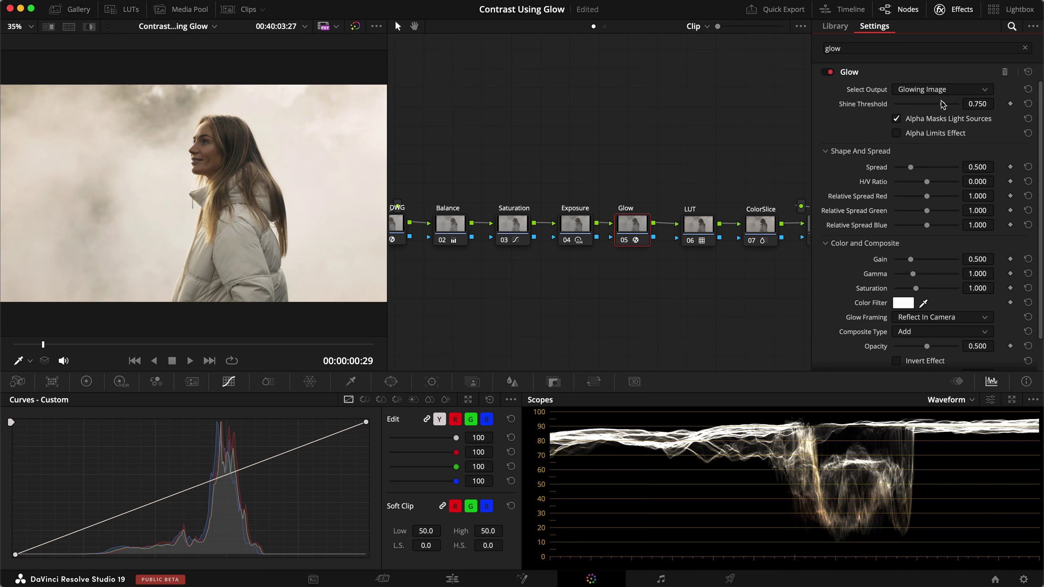
Step: Drag the Glow's Shine Threshold, Spread and Saturation sliders down to 0.000
drag(941, 103, 889, 103)
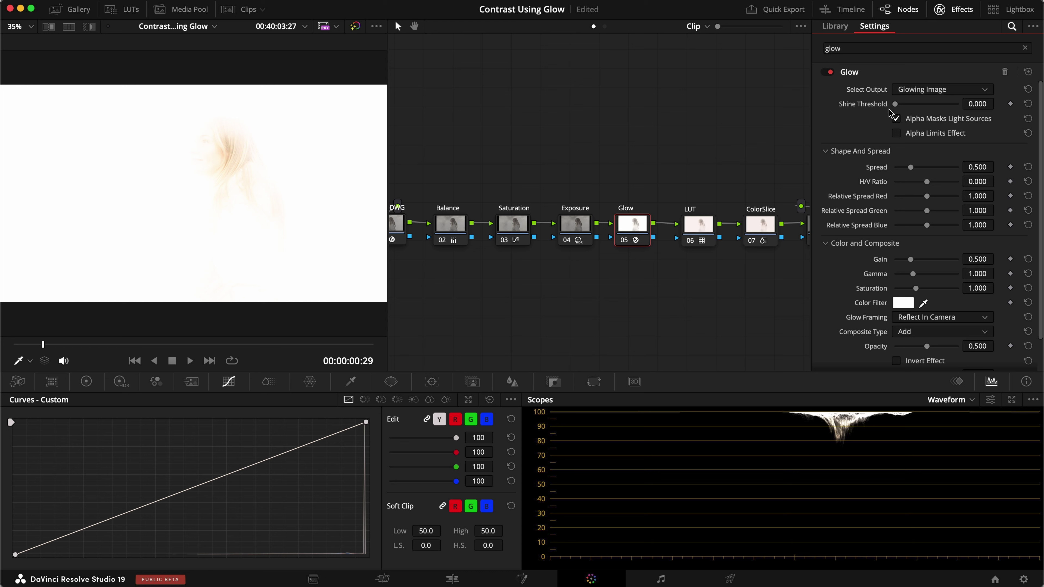
drag(910, 167, 878, 170)
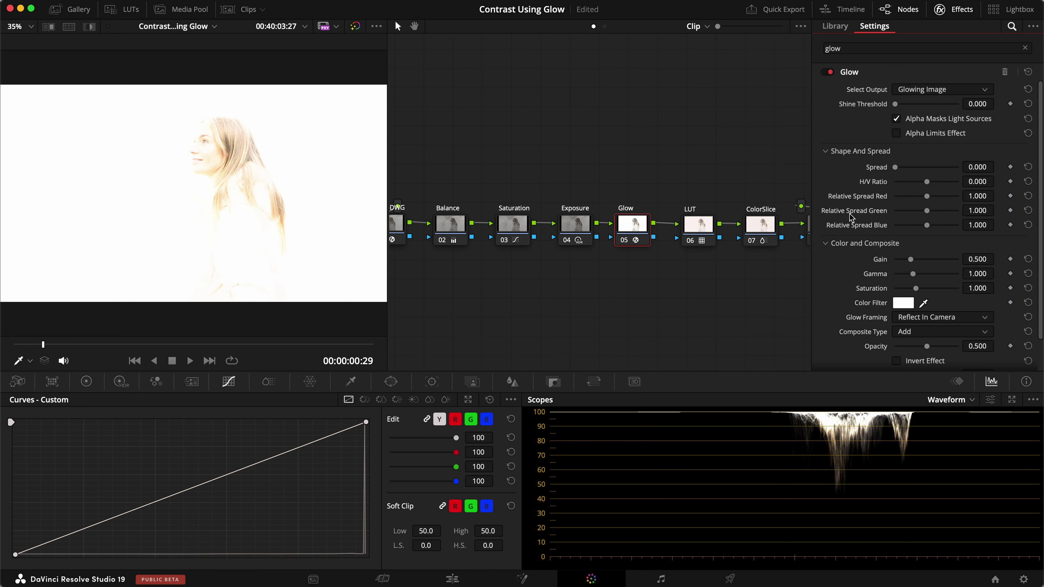
drag(912, 292, 827, 293)
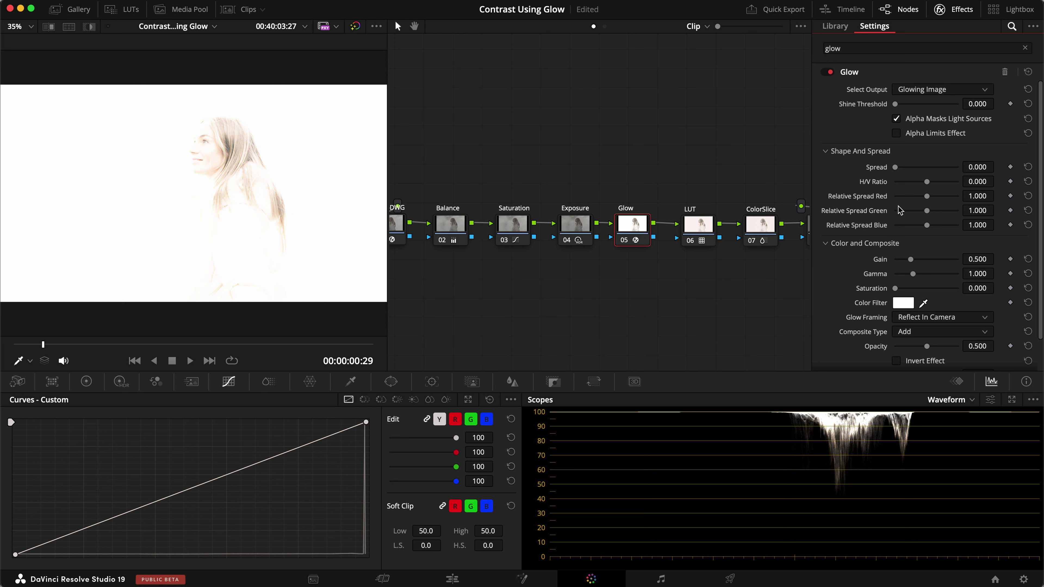
click(917, 331)
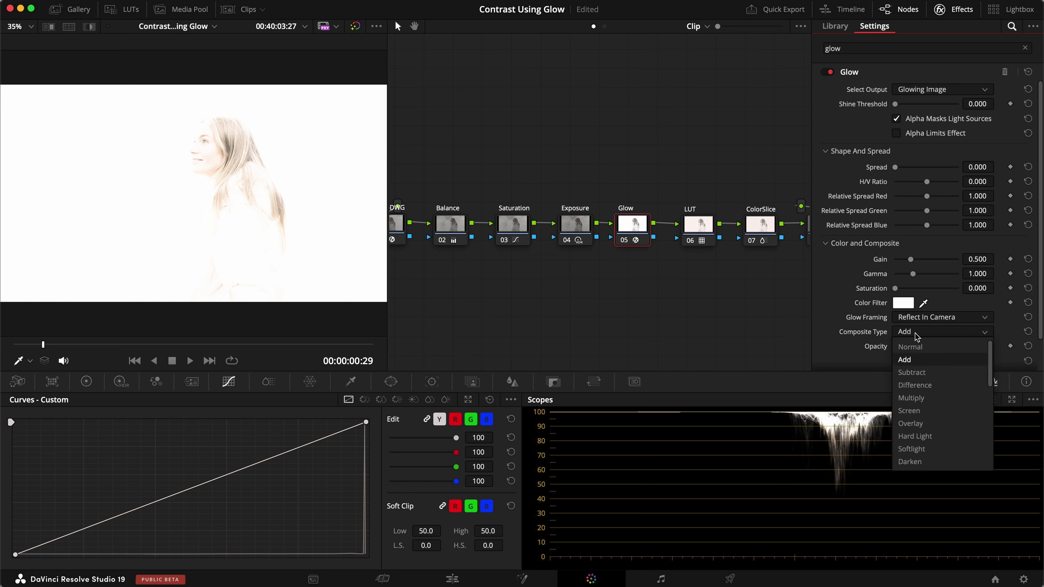
Step: Set the Glow Composite Type to Softlight, compare it full screen, and save
scroll(921, 412, down, 3)
scroll(920, 412, up, 3)
click(912, 448)
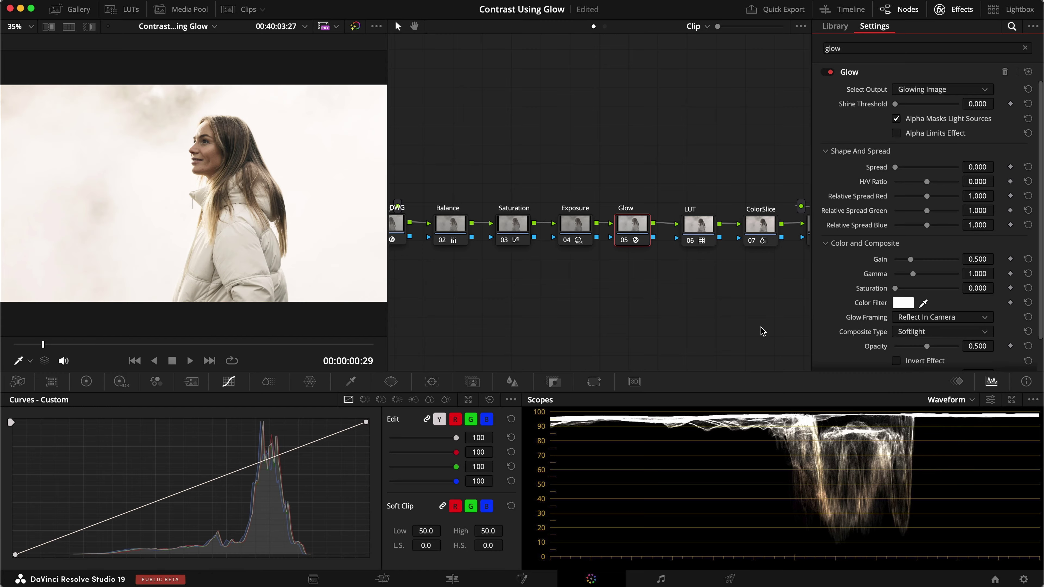
key(super+f)
key(super+d)
key(super+d)
key(Escape)
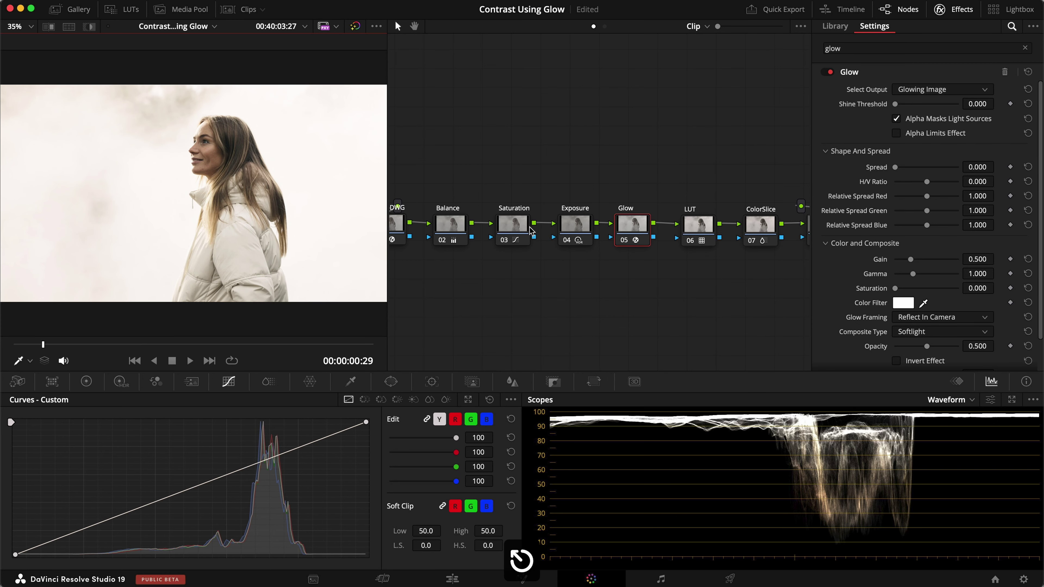
key(super+s)
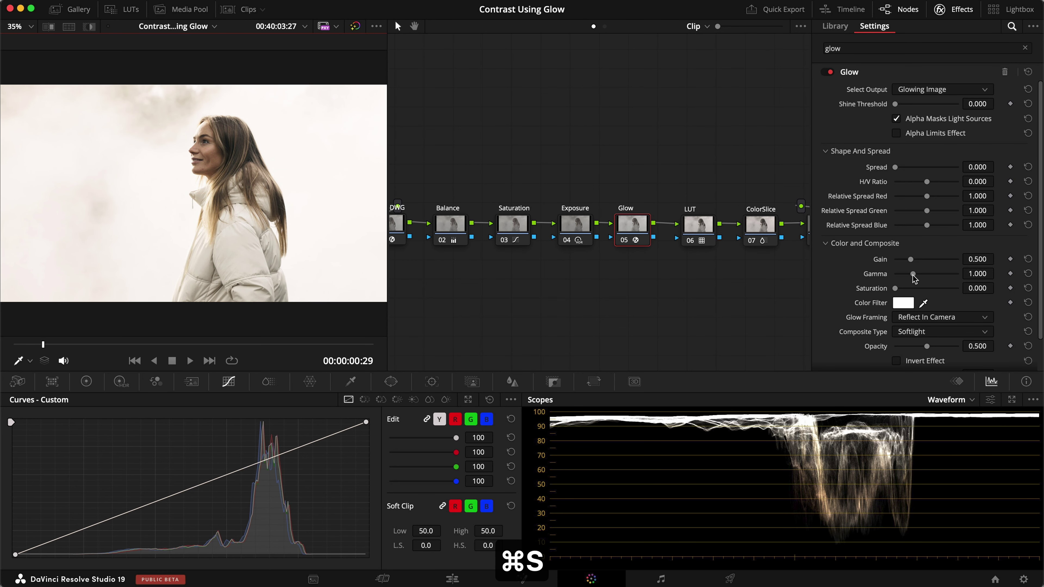
Step: Try Shine Threshold 0.229 and more Spread, compare with the Glow bypassed, and save
scroll(859, 339, down, 1)
scroll(863, 190, up, 1)
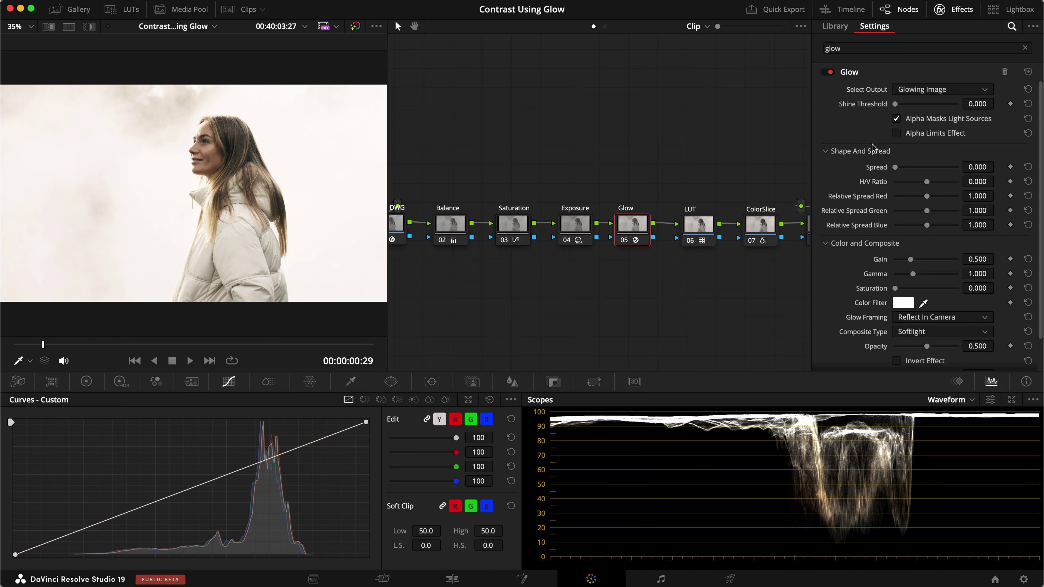
mouse_move(897, 105)
mouse_down()
mouse_move(909, 106)
mouse_move(892, 106)
mouse_up()
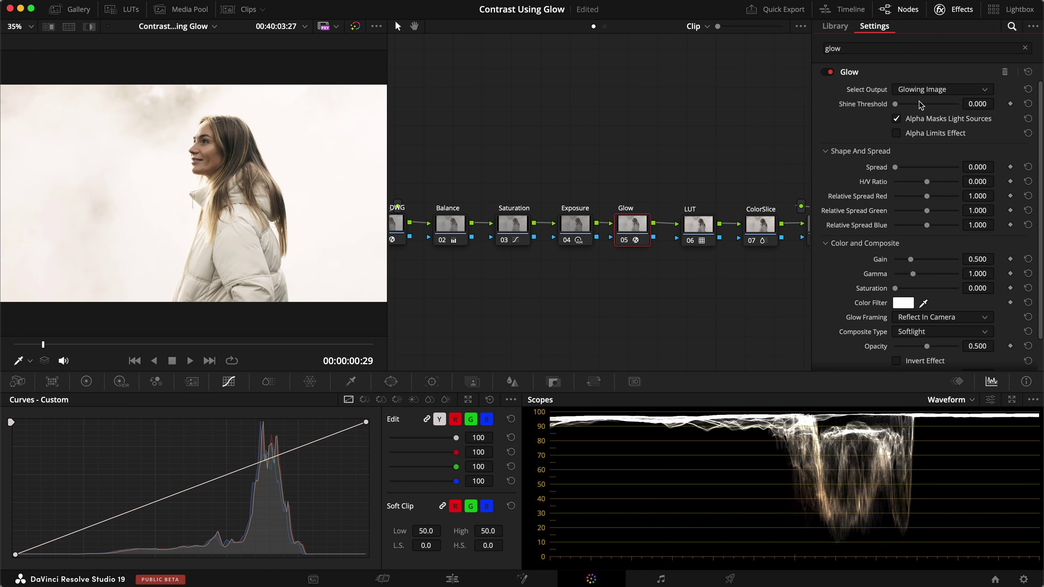
drag(895, 167, 861, 169)
key(super+d)
key(super+d)
key(super+d)
key(super+d)
key(super+s)
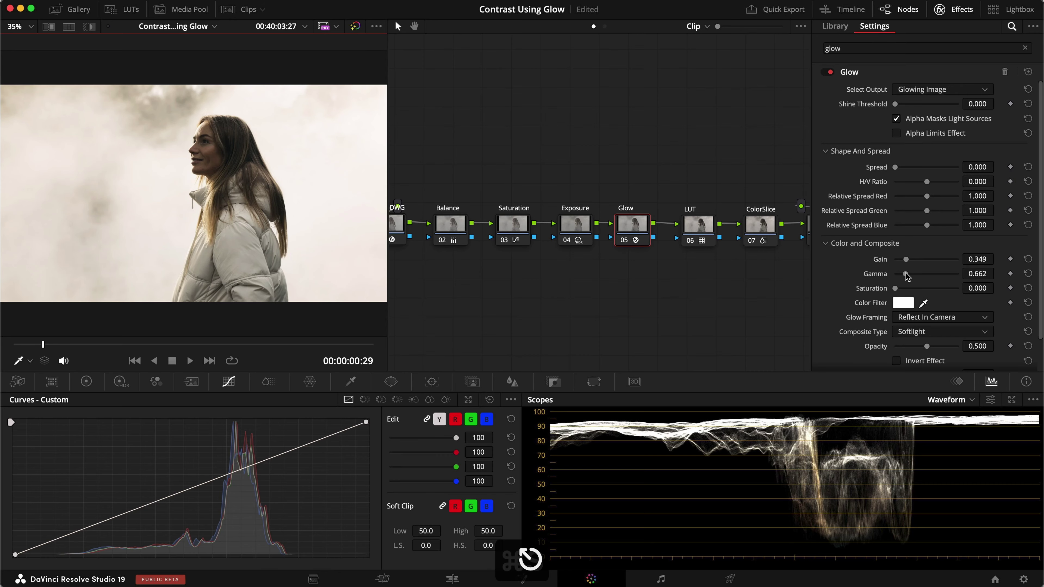
key(super+s)
Step: Lower the Glow Opacity to 0.248 and its Global Blend to 0.367
scroll(890, 321, down, 2)
drag(926, 315, 911, 316)
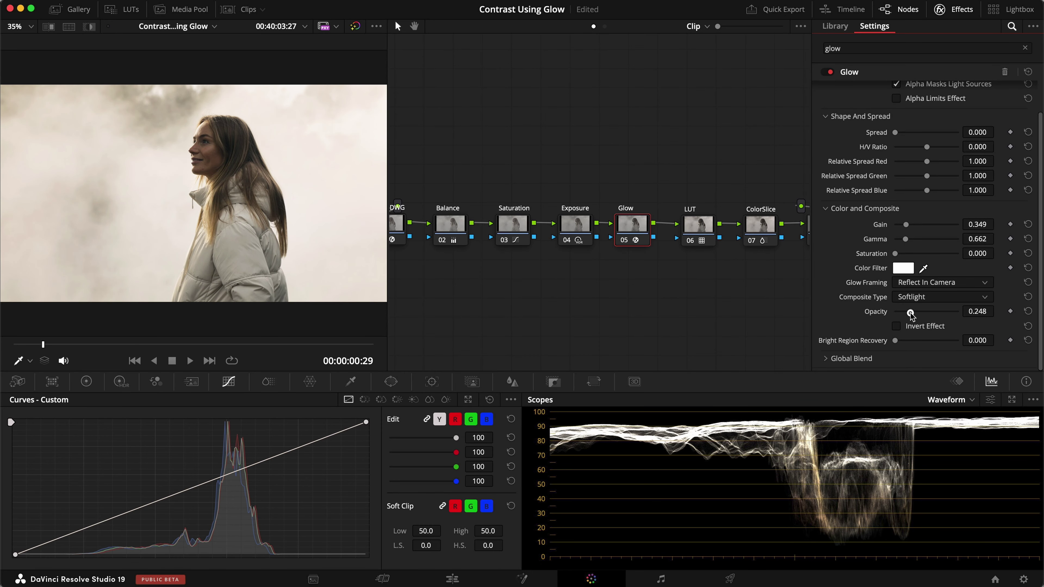
click(826, 358)
scroll(863, 358, down, 1)
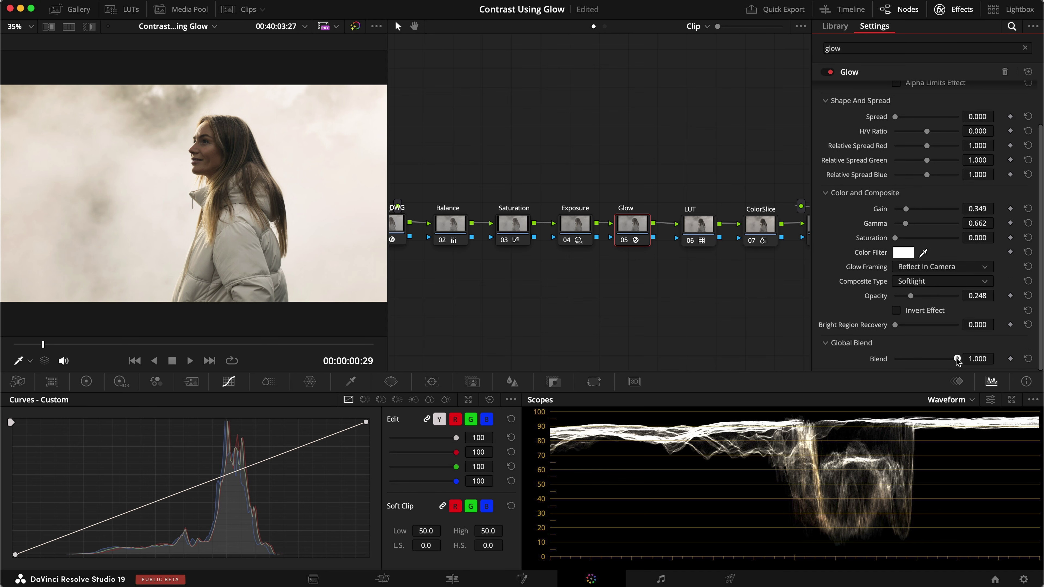
drag(957, 359, 918, 356)
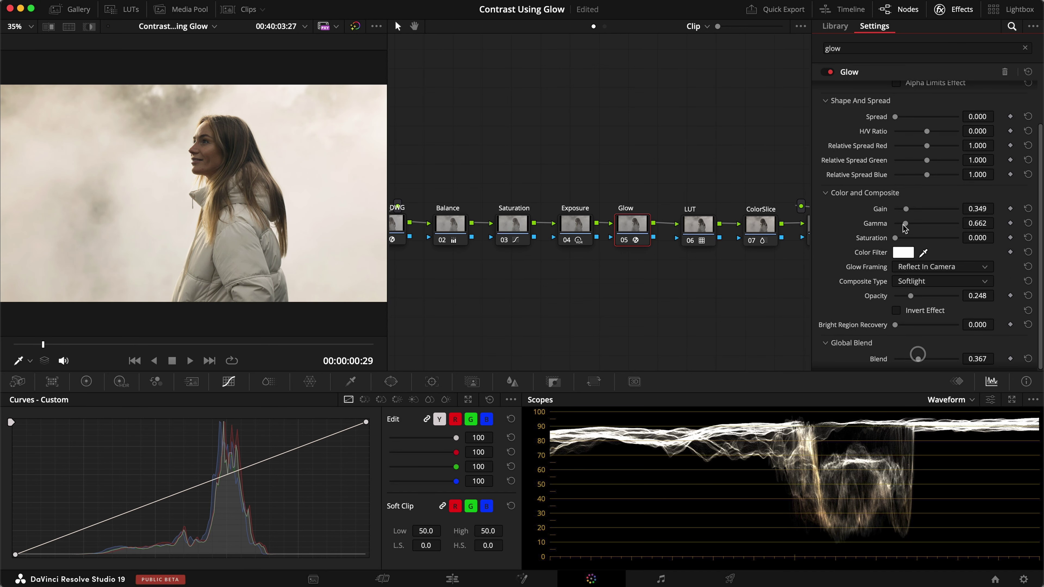
Step: Set Glow Gamma to 0.589, raise Shine Threshold to about 0.3, and save
drag(908, 228, 903, 224)
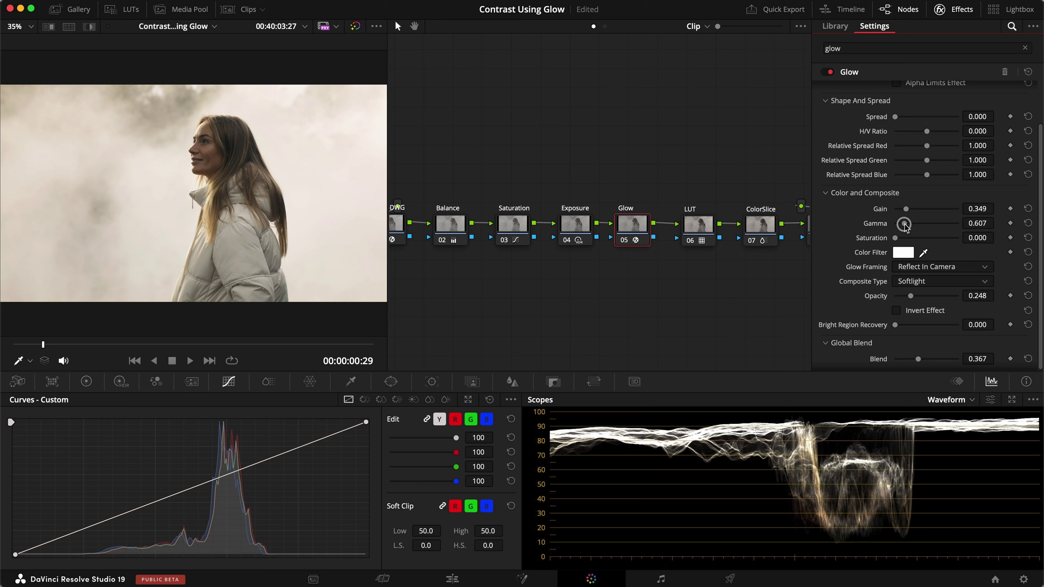
scroll(862, 198, up, 3)
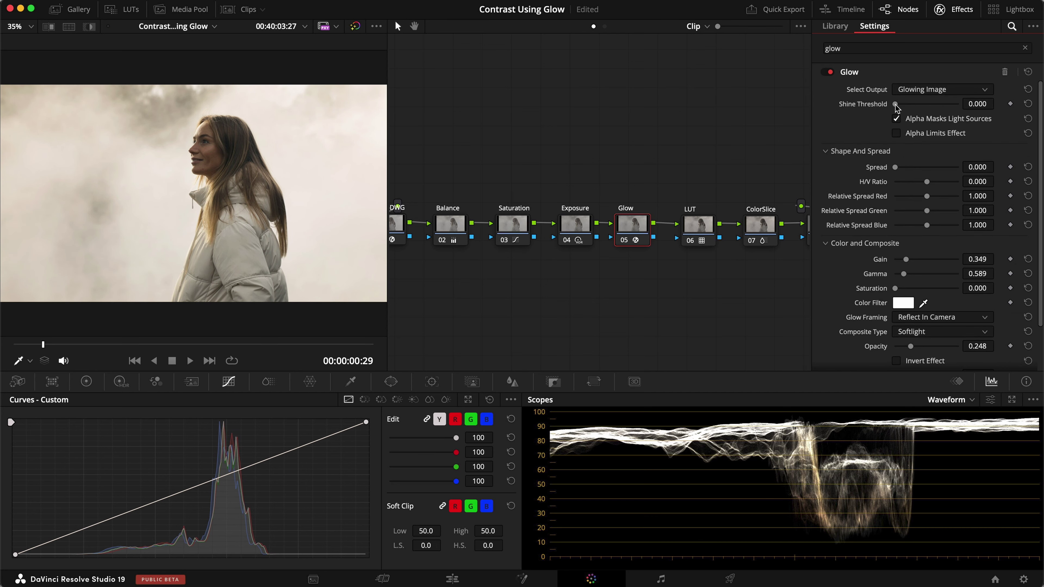
drag(896, 105, 914, 105)
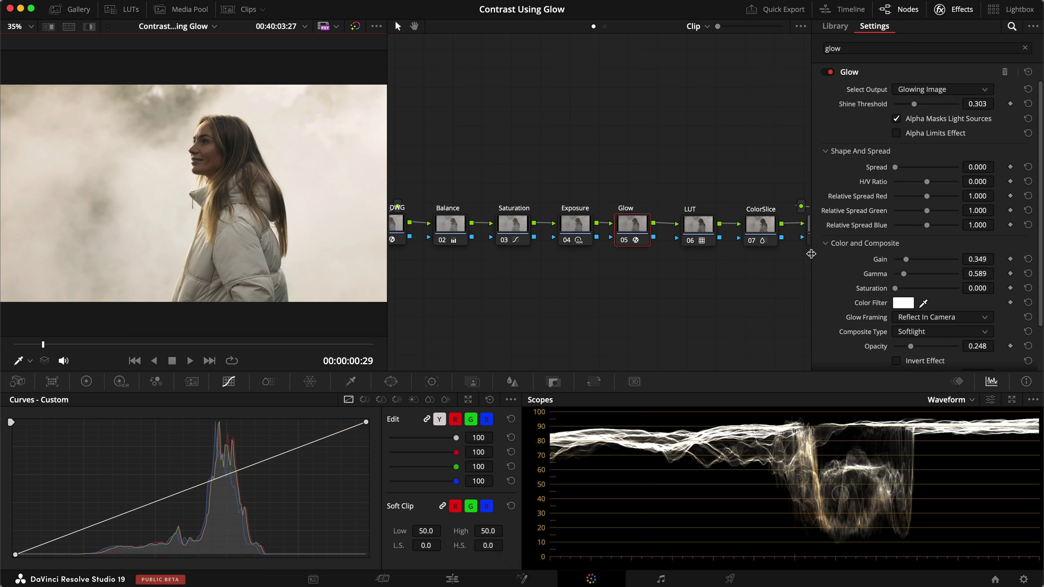
key(super+s)
Step: Reduce the Glow Blend, try a lower Shine Threshold, compare with the node bypassed, and save
scroll(836, 288, down, 3)
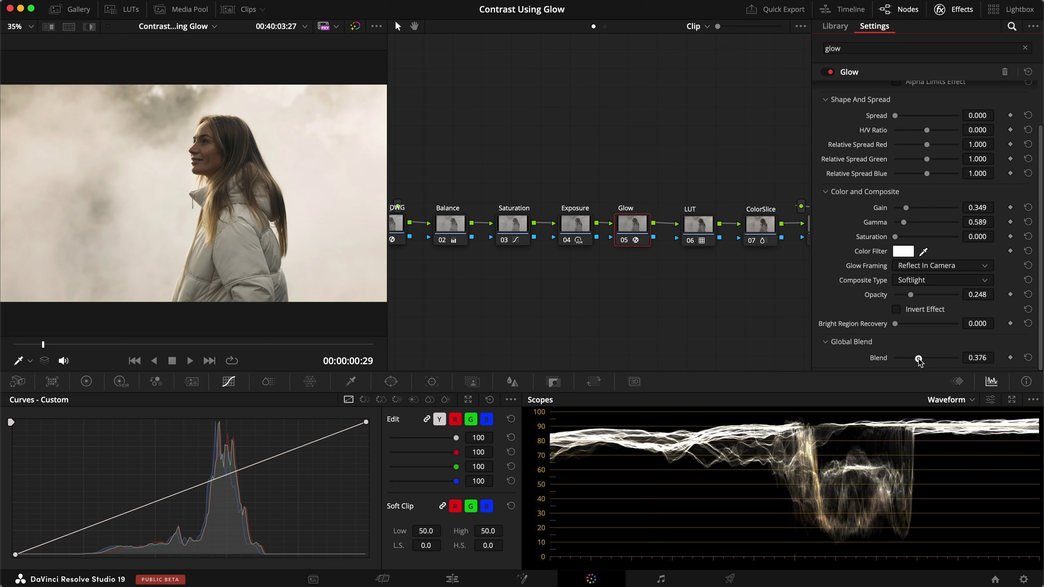
mouse_move(919, 361)
mouse_down()
mouse_move(907, 362)
mouse_move(915, 358)
mouse_up()
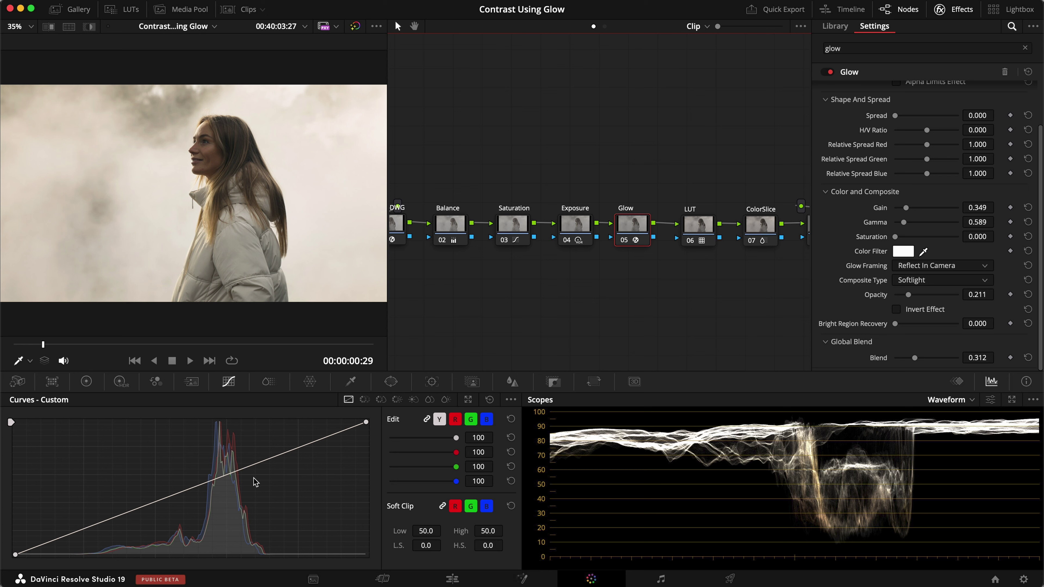
key(super+d)
scroll(851, 279, up, 3)
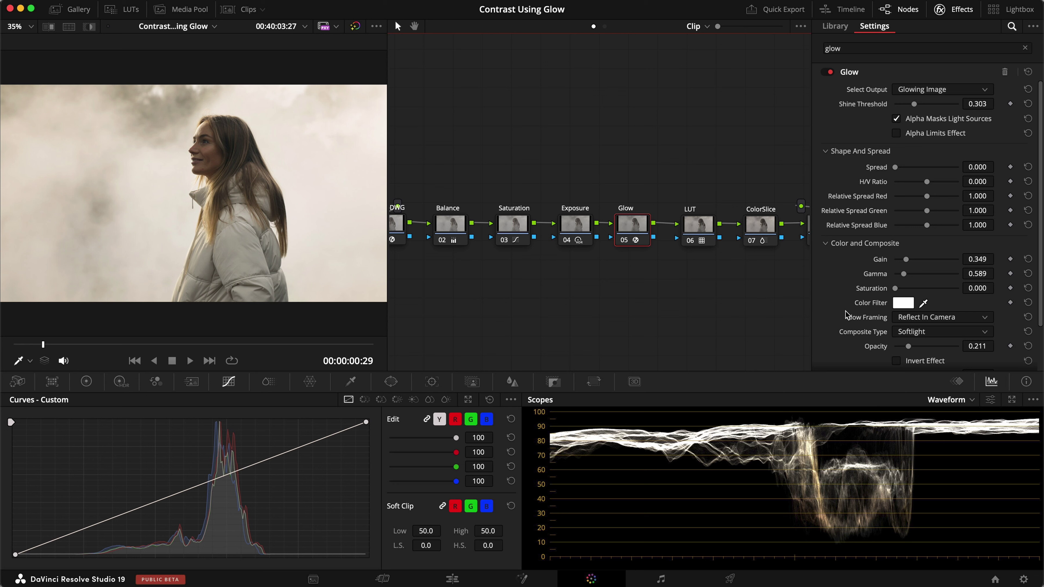
scroll(846, 314, down, 3)
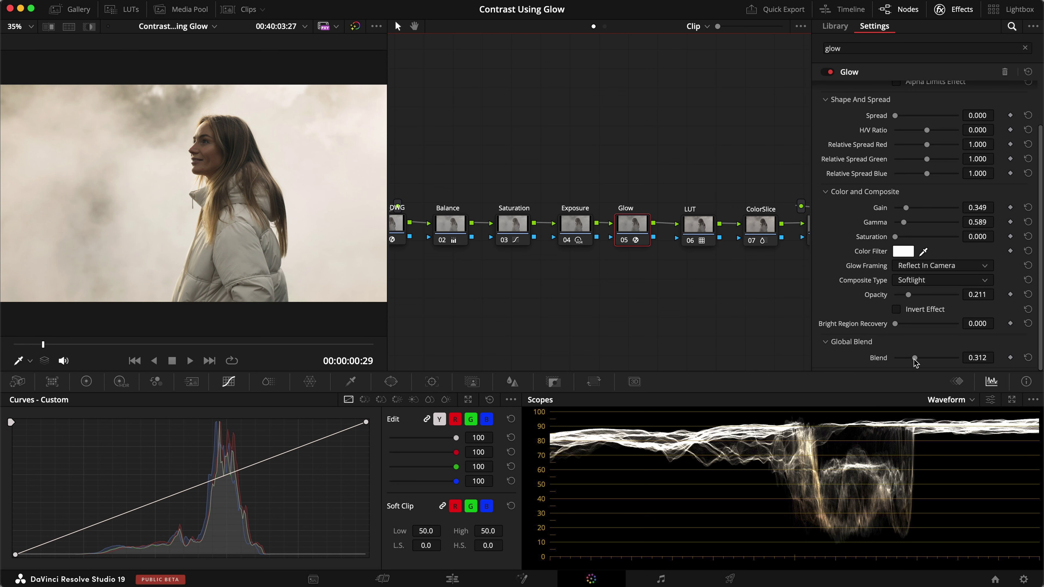
scroll(876, 333, up, 3)
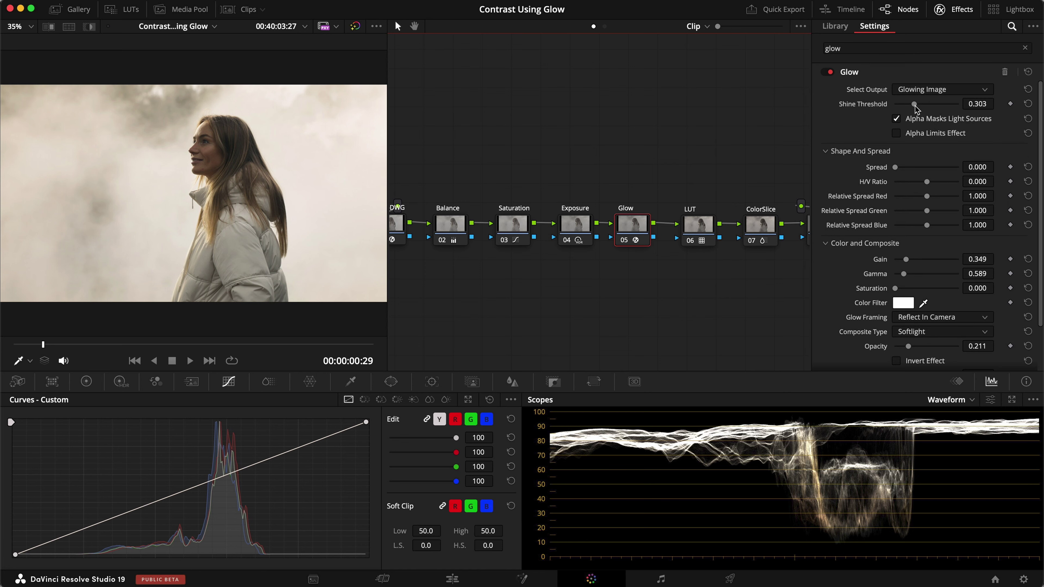
drag(914, 106, 915, 107)
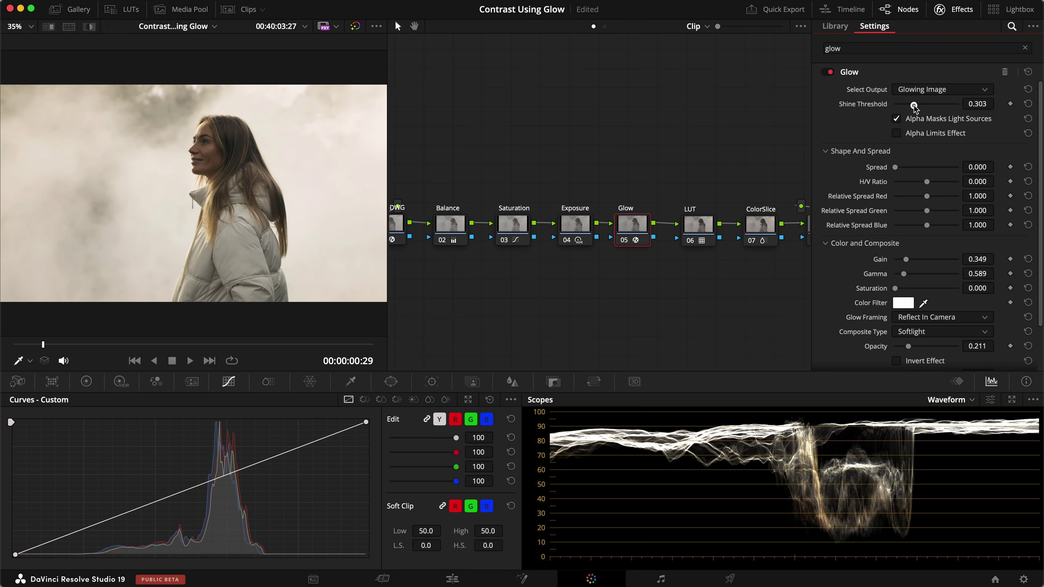
key(super+d)
key(super+d)
key(super+s)
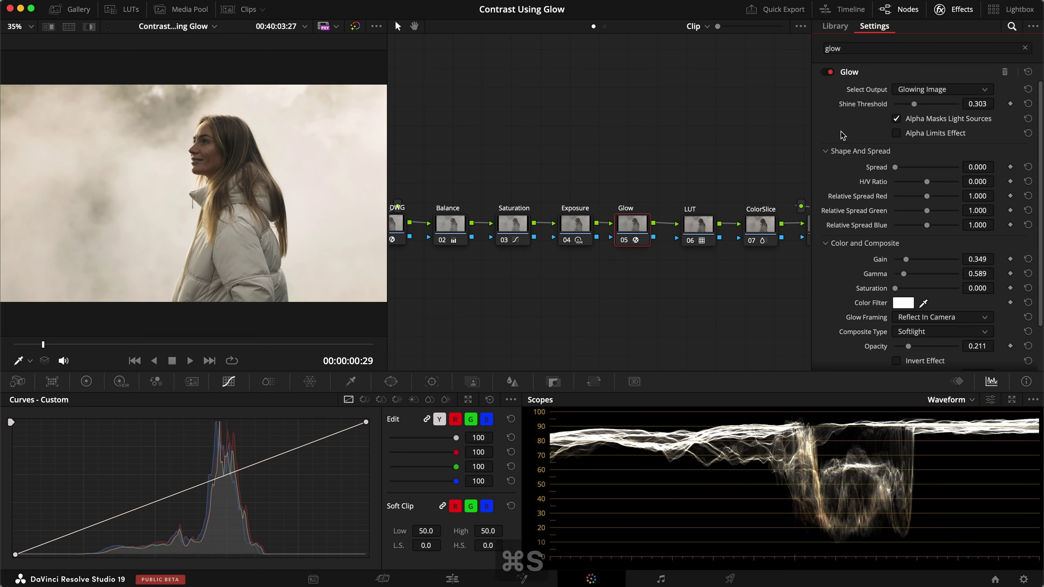
Step: Save and close the Effects panel to reveal the full ten-node chain
scroll(842, 136, down, 3)
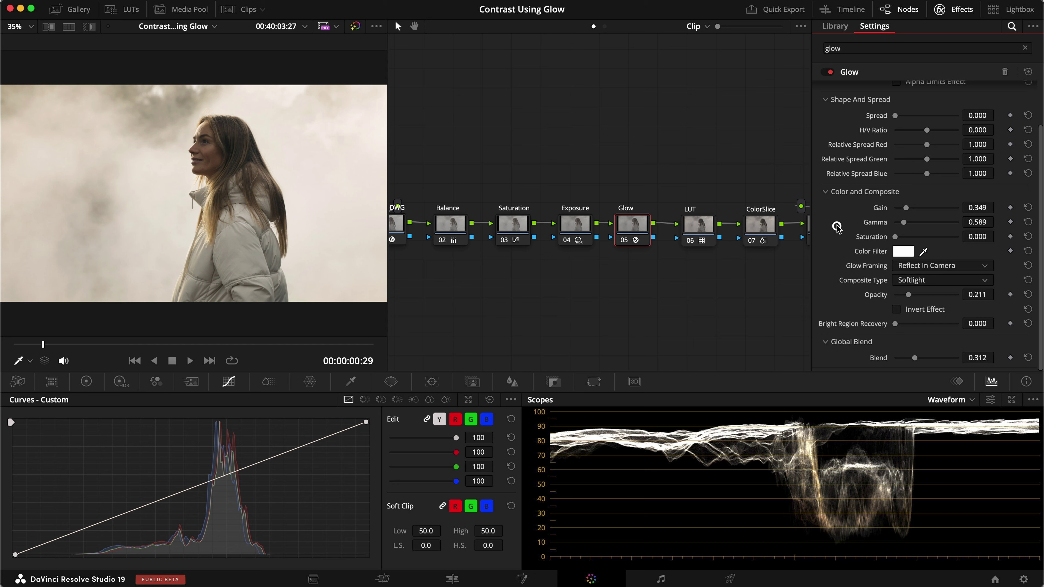
scroll(839, 230, up, 3)
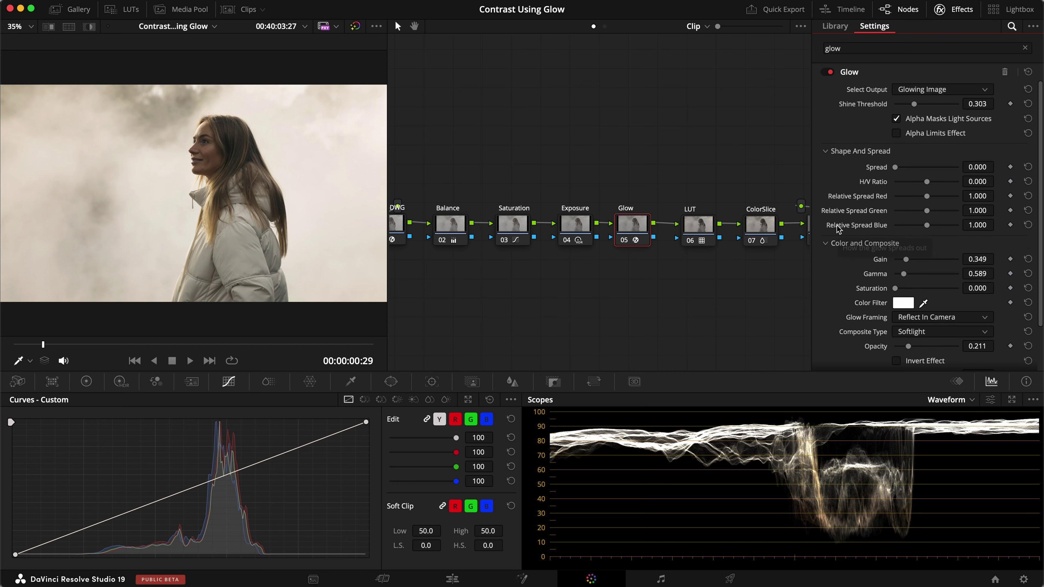
key(super+s)
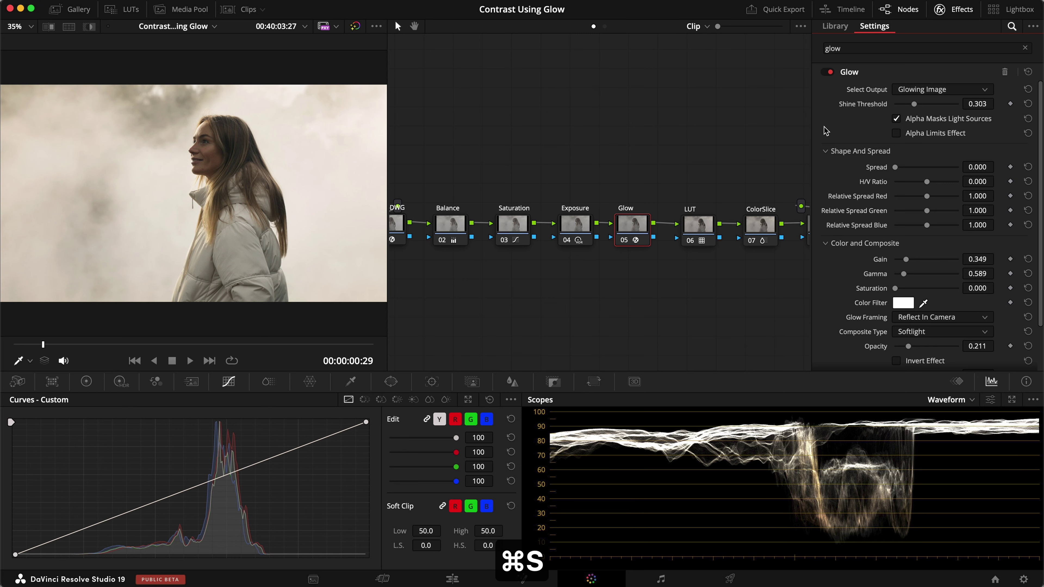
click(953, 9)
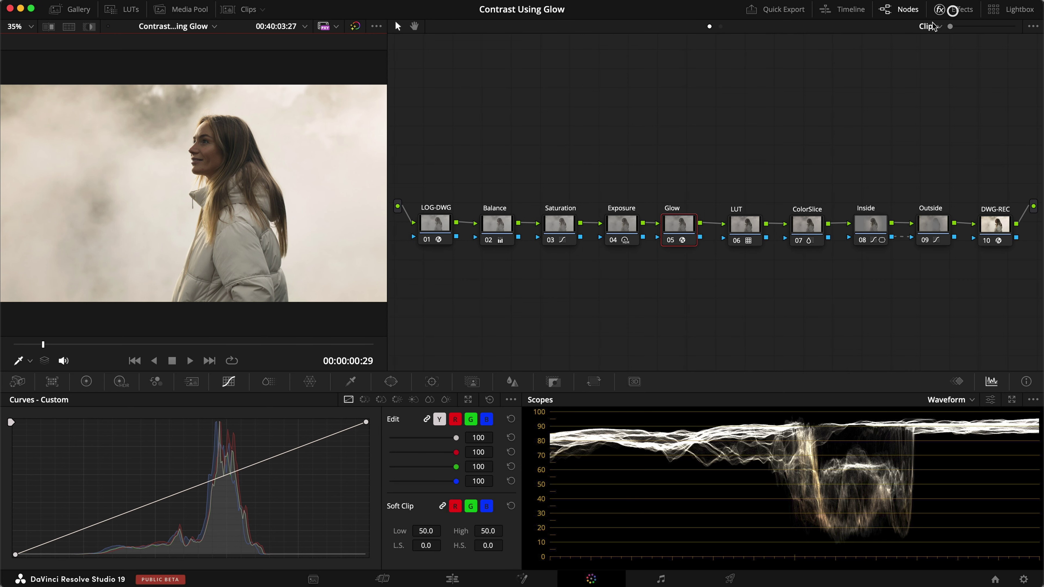
click(727, 115)
key(super+s)
Step: Duplicate the clip on the Edit page right after the original and return to Color on the copy
click(467, 127)
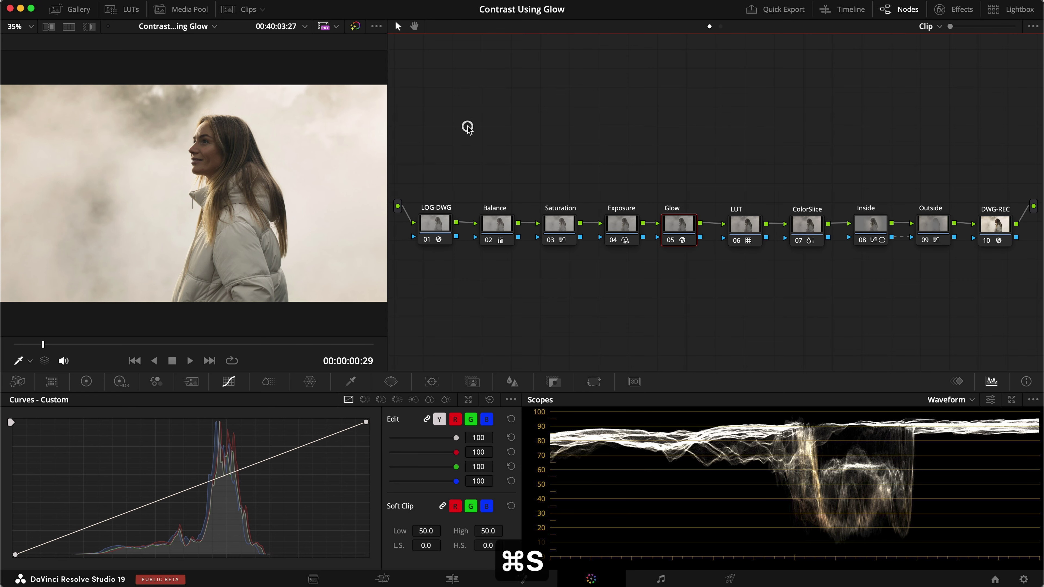
key(1)
click(193, 436)
drag(193, 436, 338, 436)
click(320, 306)
key(2)
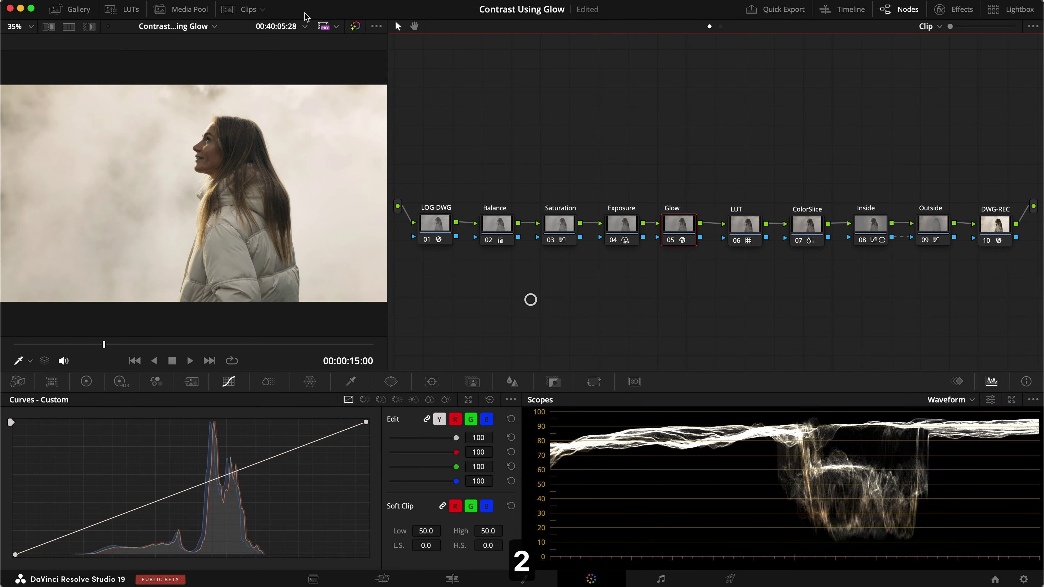
Step: Delete the copy's other nodes, leaving Glow between LOG-DWG and DWG-REC
click(236, 9)
click(229, 10)
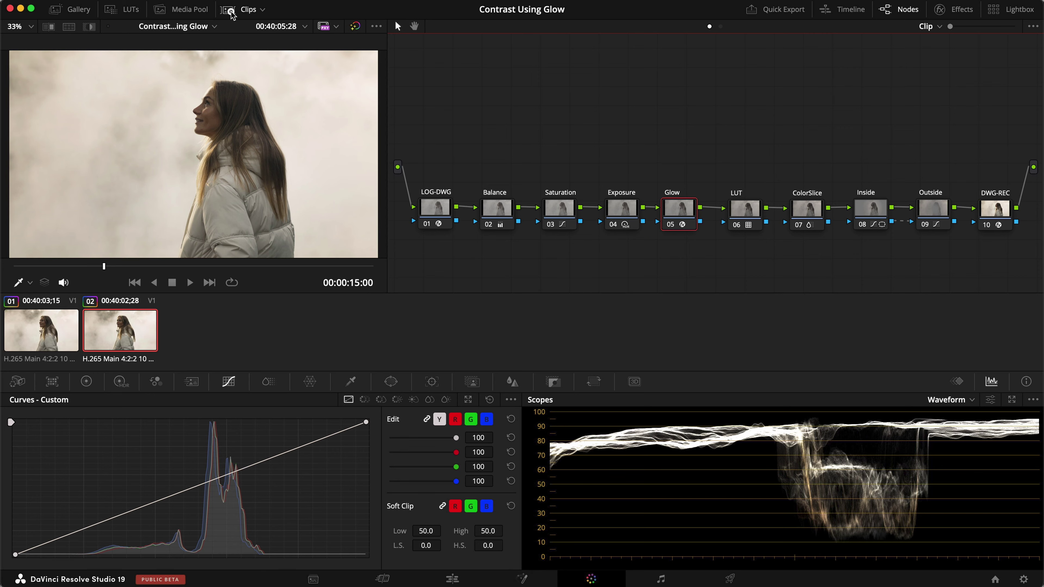
drag(944, 265, 726, 237)
key(BackSpace)
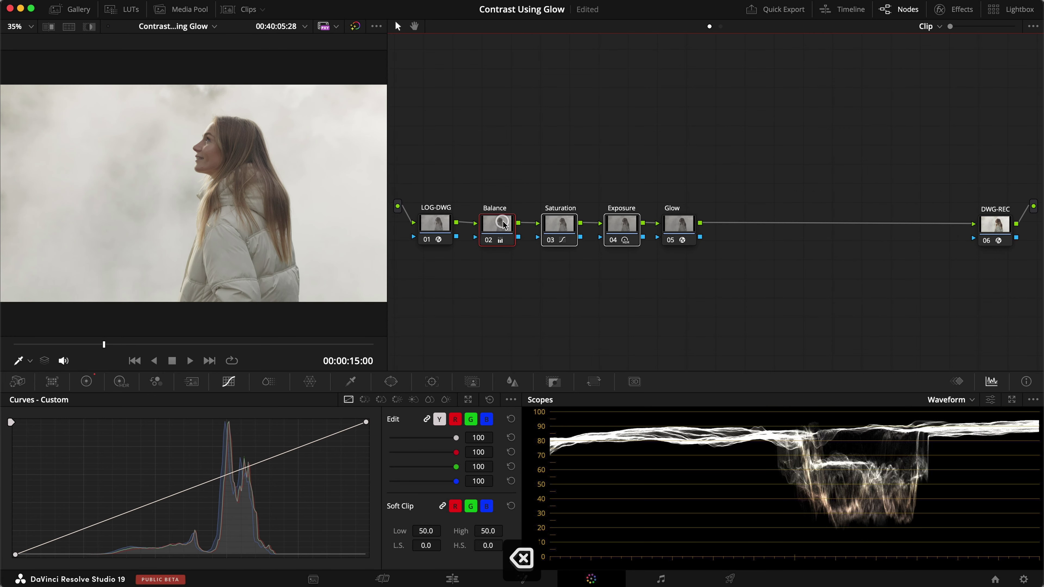
key(BackSpace)
drag(678, 228, 637, 229)
Step: Remove the old effect from the Glow node and apply a fresh Glow effect to node 02
right_click(637, 229)
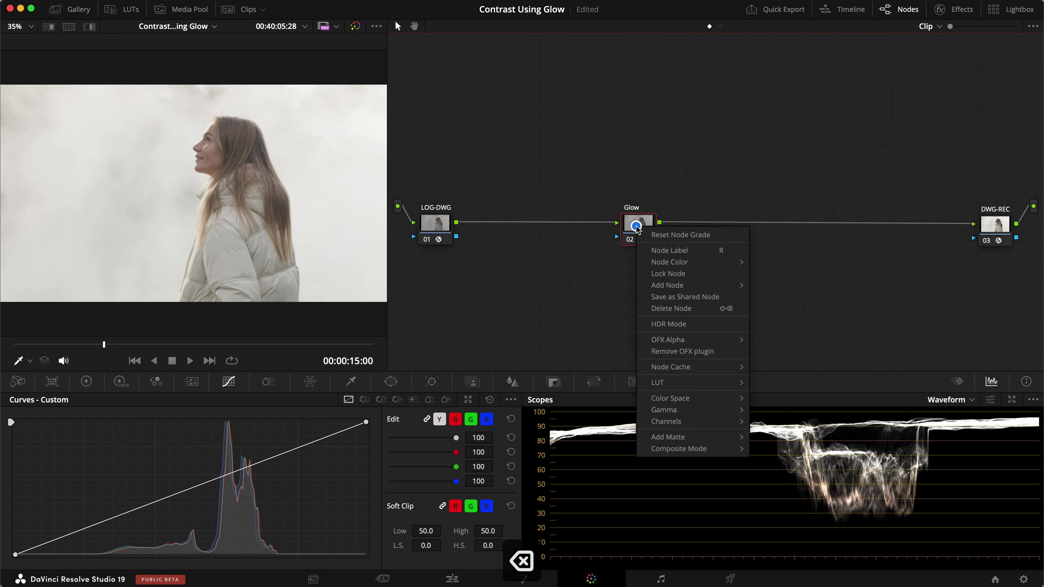
click(647, 235)
click(949, 9)
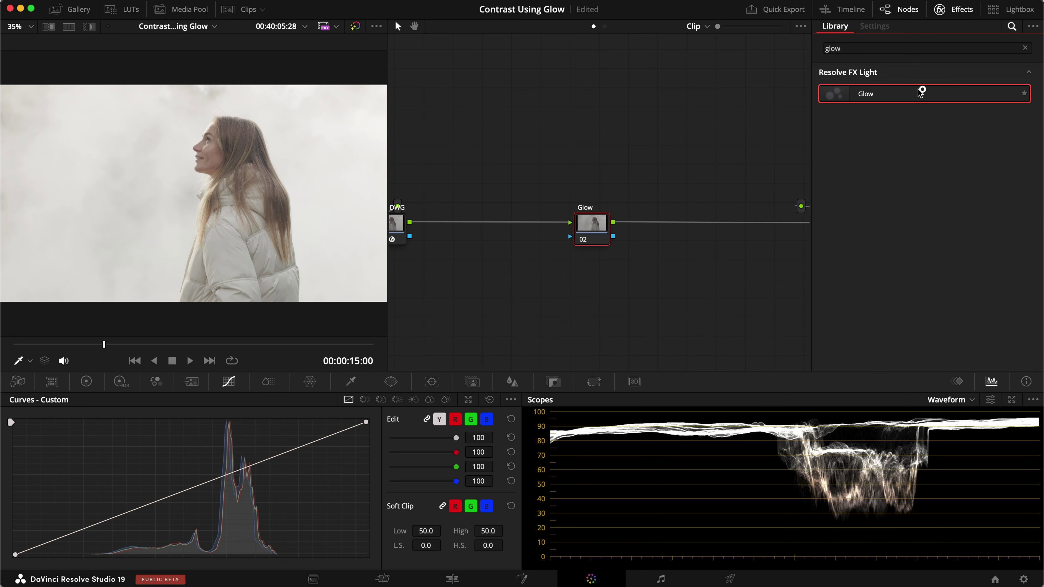
drag(923, 91, 600, 230)
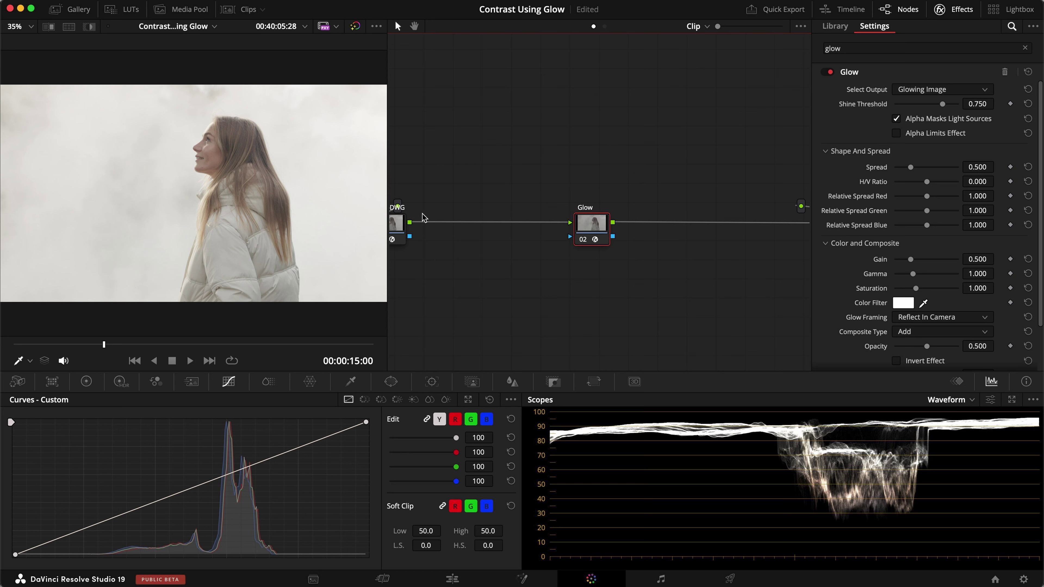
key(super+d)
key(super+d)
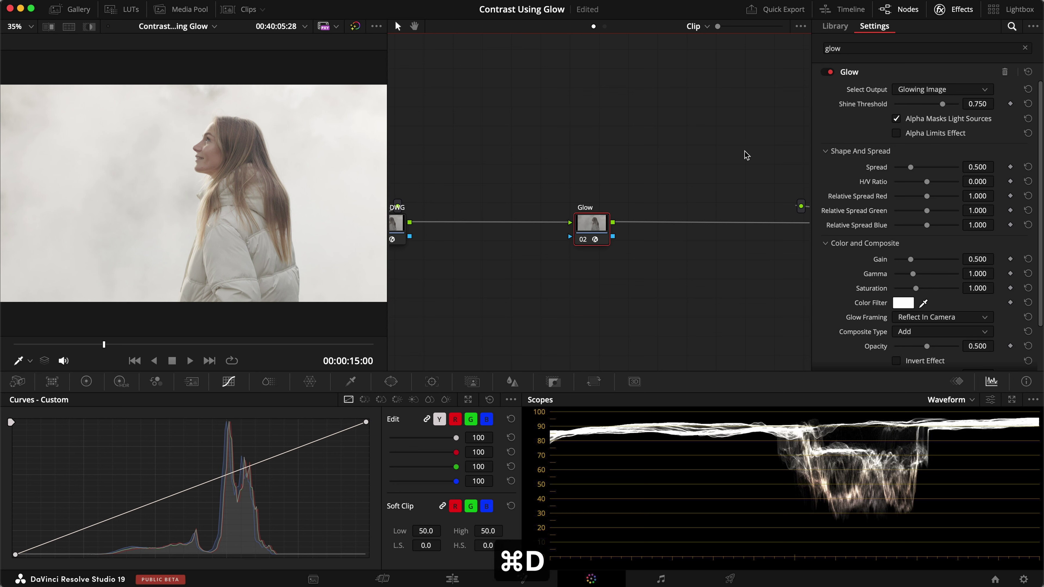
Step: Zero the Glow's Shine Threshold, Spread and Saturation and set Composite Type to Softlight
drag(942, 104, 888, 103)
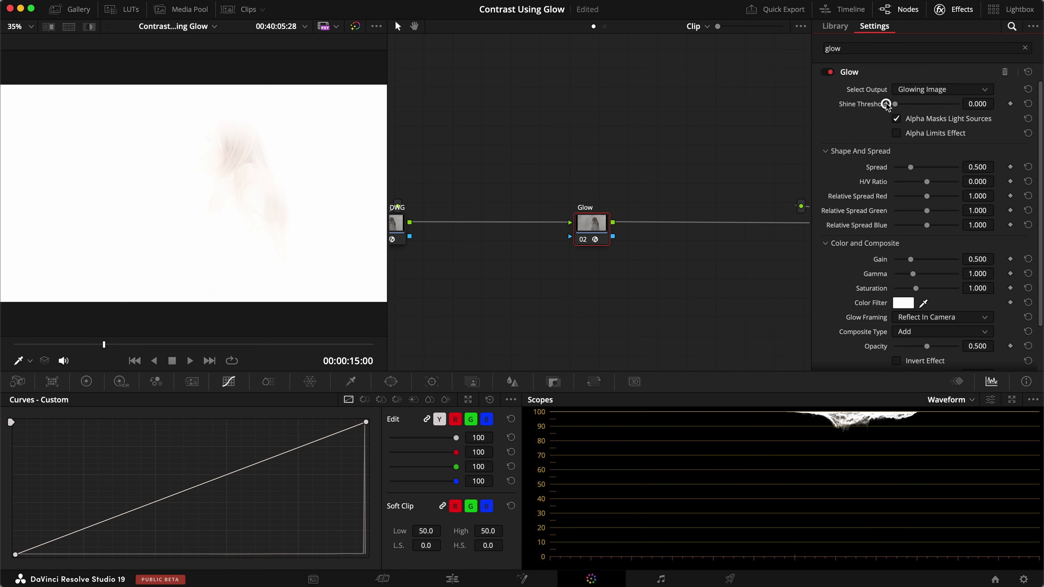
drag(909, 166, 826, 167)
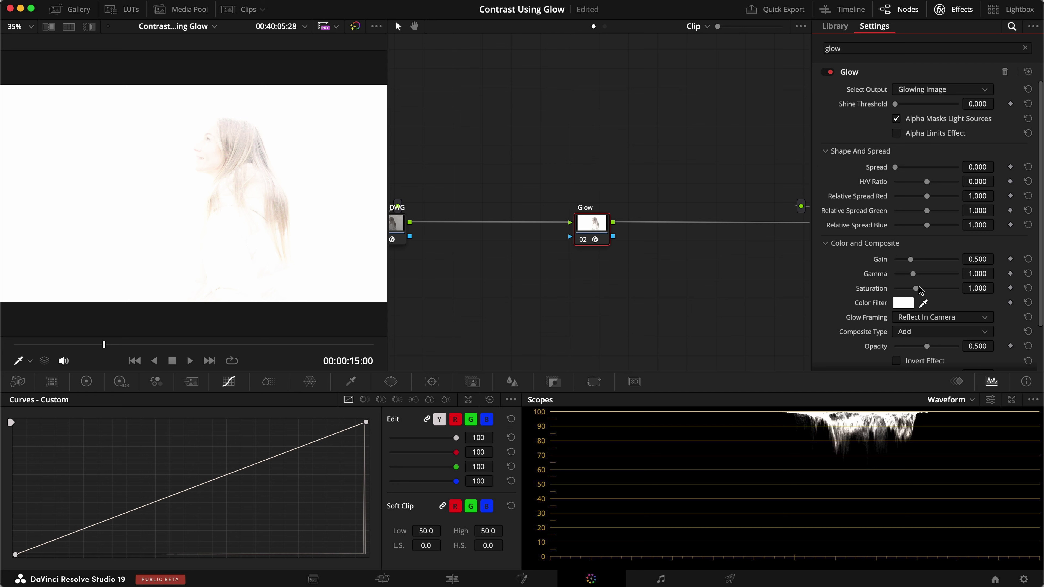
drag(920, 290, 803, 290)
scroll(827, 299, down, 2)
click(916, 281)
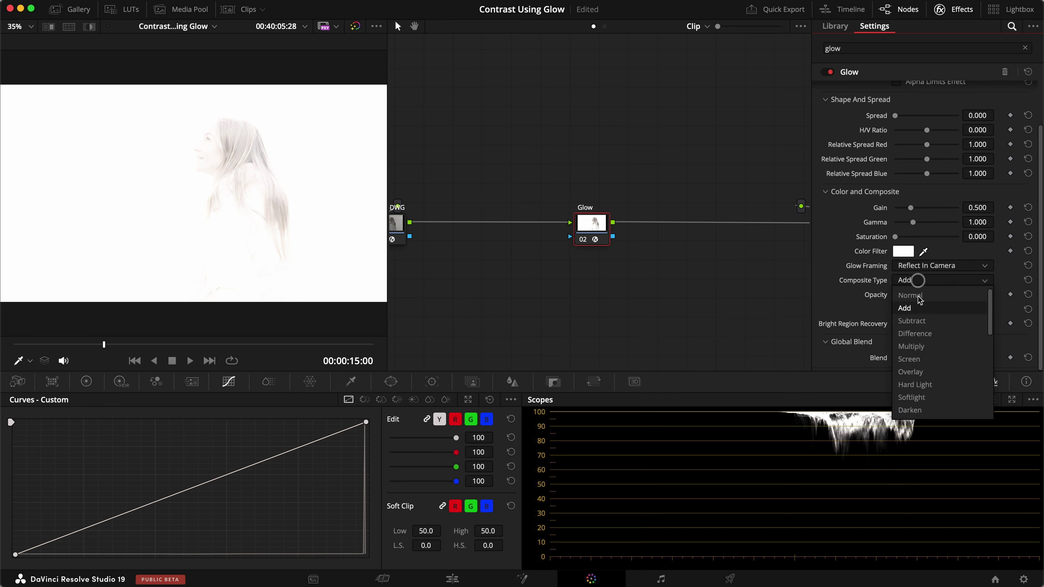
click(920, 394)
Step: Lower the Glow Opacity to 0.303 and Blend to 0.156, compare, and save
drag(925, 295, 914, 294)
drag(923, 358, 906, 358)
key(super+d)
key(super+d)
key(super+s)
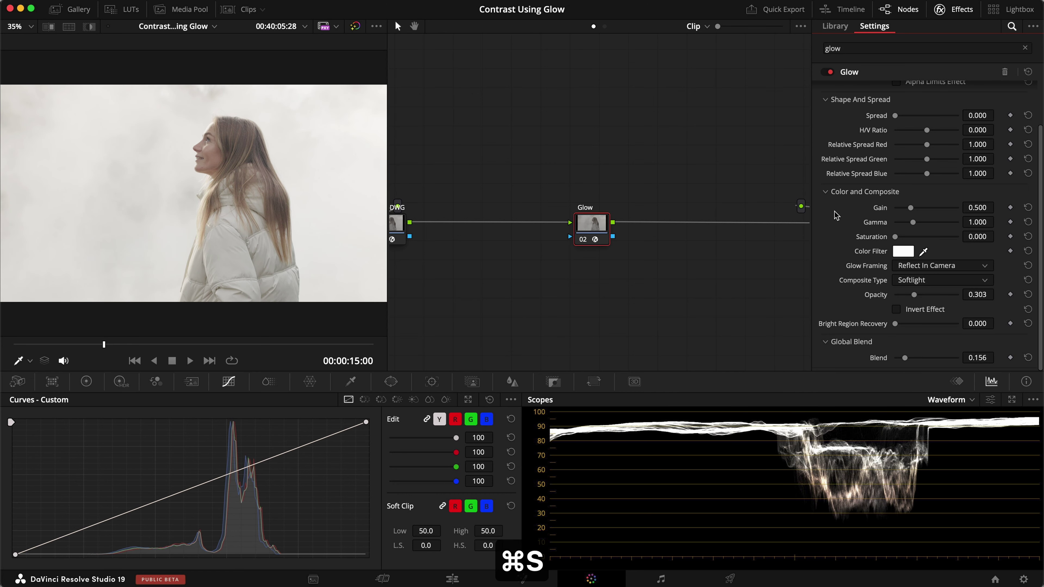
scroll(834, 218, up, 3)
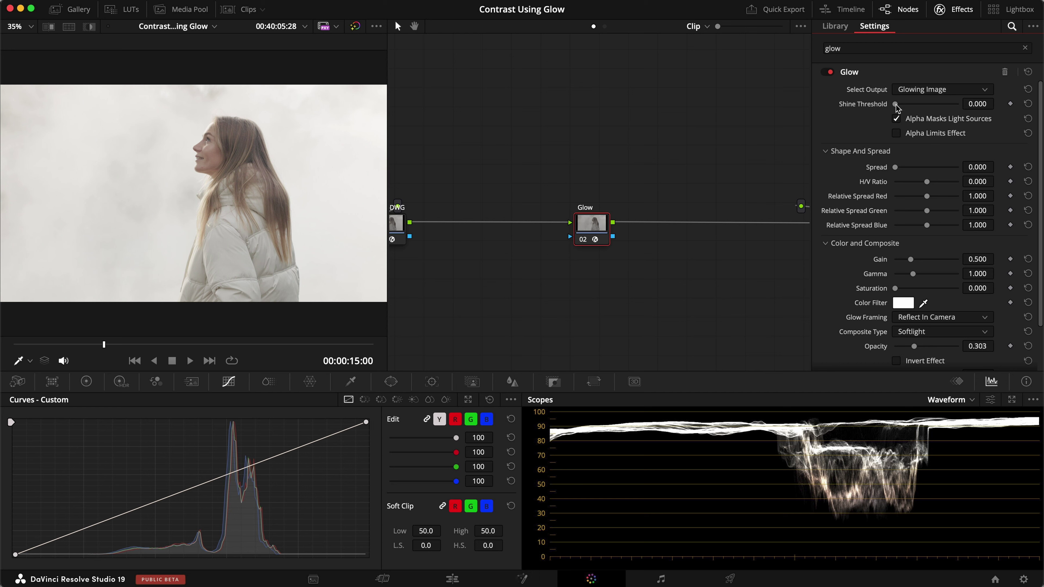
Step: Raise the Glow Shine Threshold, compare Glow bypassed versus active, and save the project
mouse_move(897, 107)
mouse_down()
mouse_move(913, 107)
mouse_move(900, 106)
mouse_up()
key(super+d)
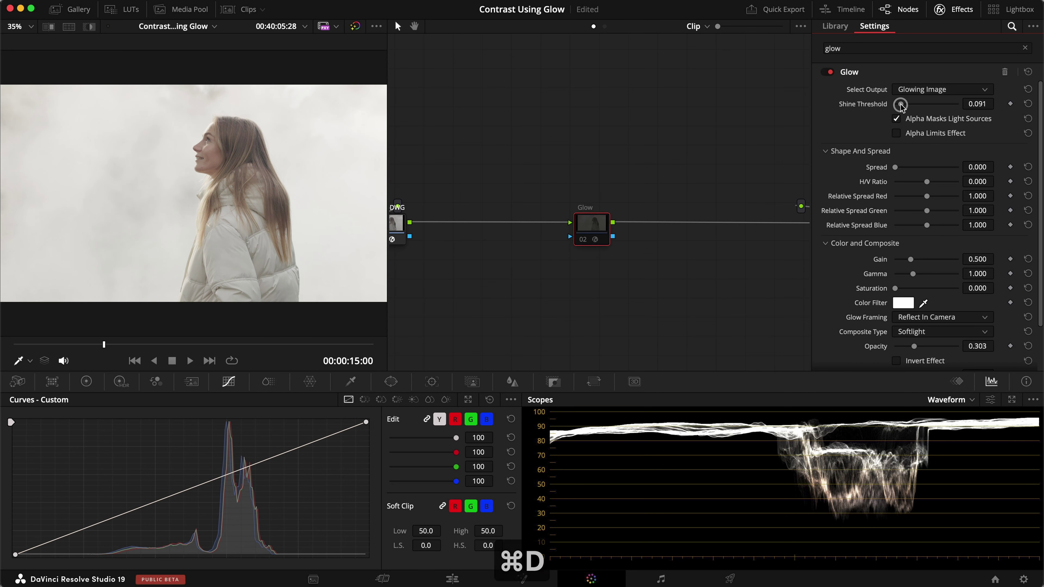
key(super+d)
key(super+s)
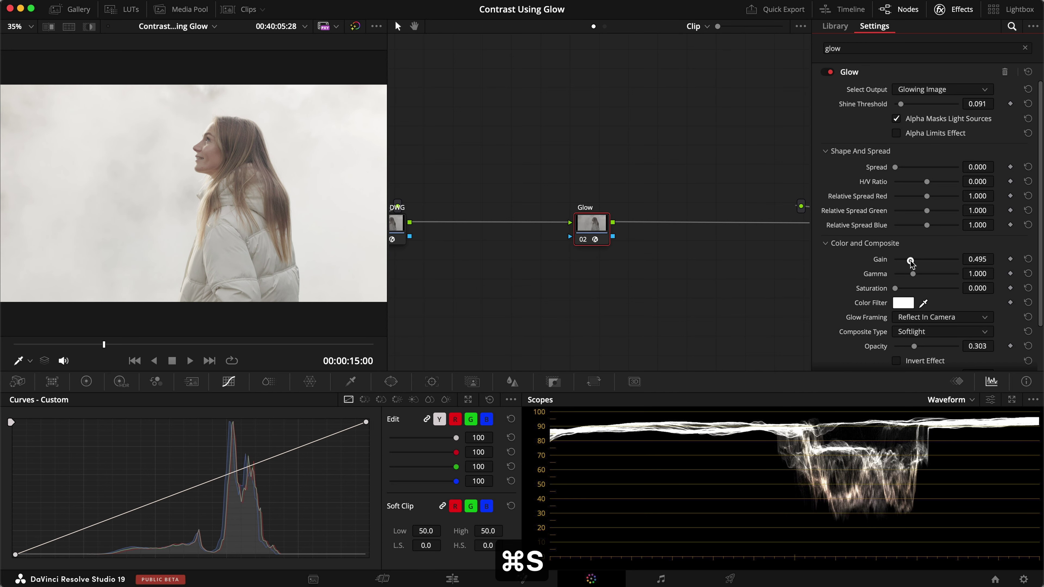
Step: Lower the Glow Gain and raise the Shine Threshold again with Glow active
mouse_move(910, 260)
mouse_down()
mouse_move(905, 275)
mouse_move(903, 260)
mouse_up()
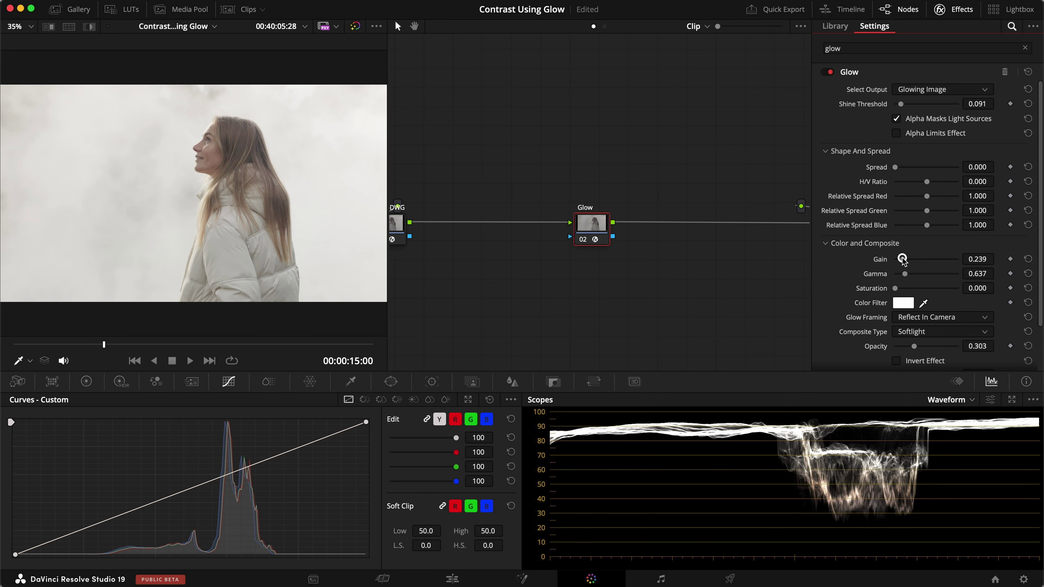
scroll(888, 344, down, 3)
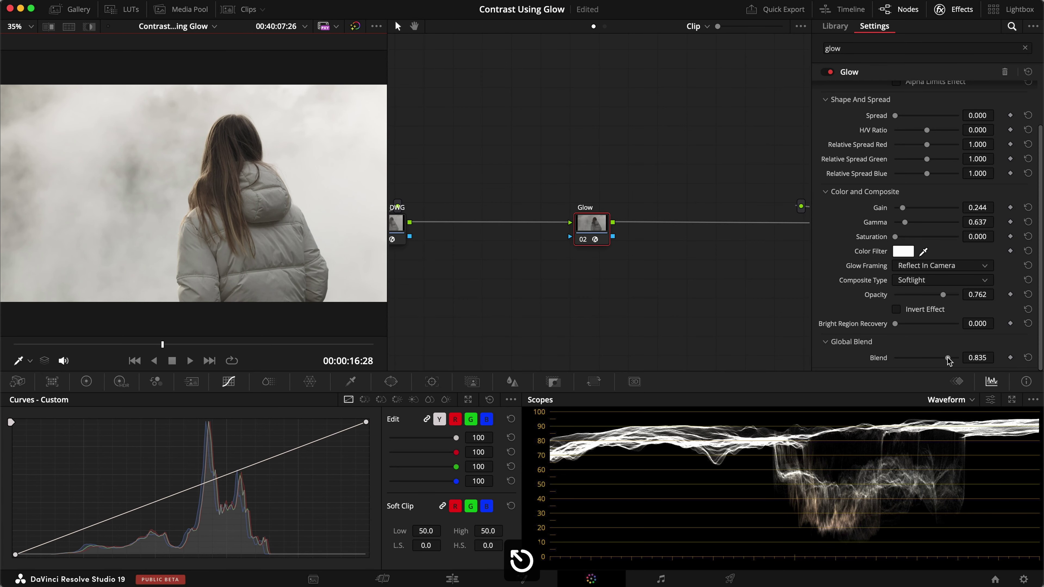
key(super+d)
key(super+d)
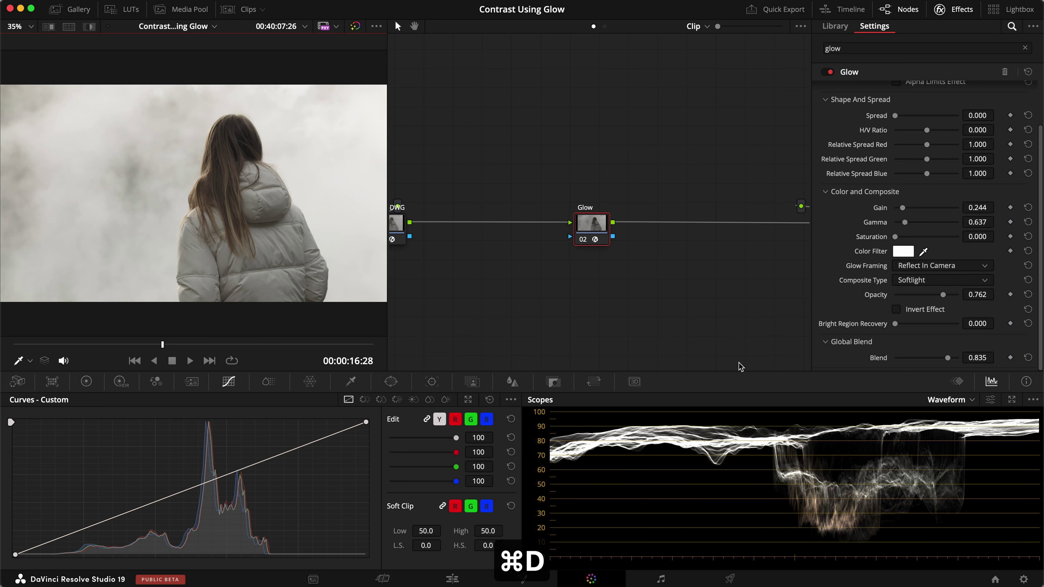
scroll(841, 230, up, 3)
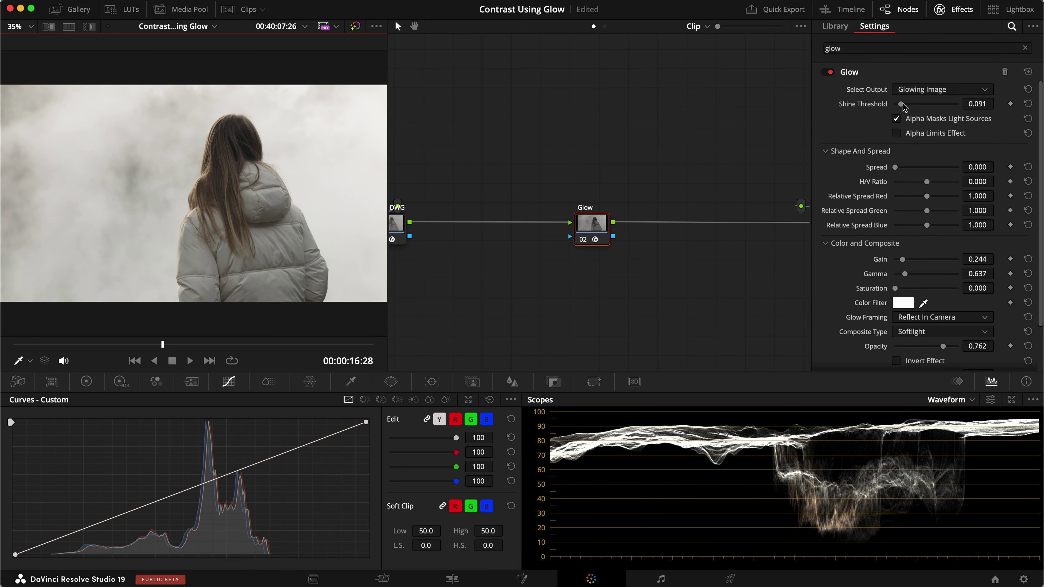
drag(904, 106, 914, 106)
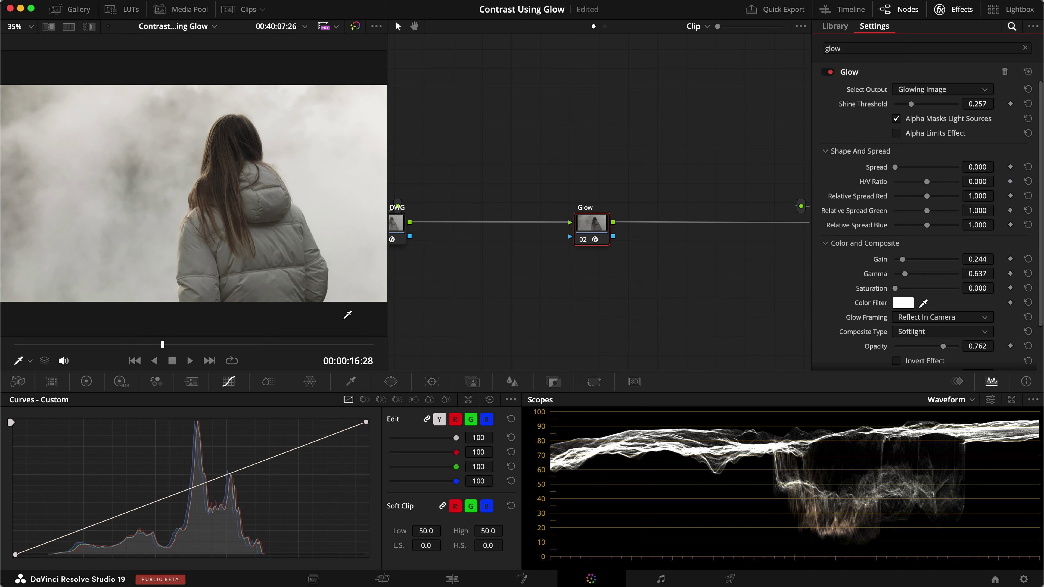
Step: Move the playhead to the woman's-face frame at 13:16 and tidy the node graph with Cleanup Node Graph
drag(145, 345, 60, 348)
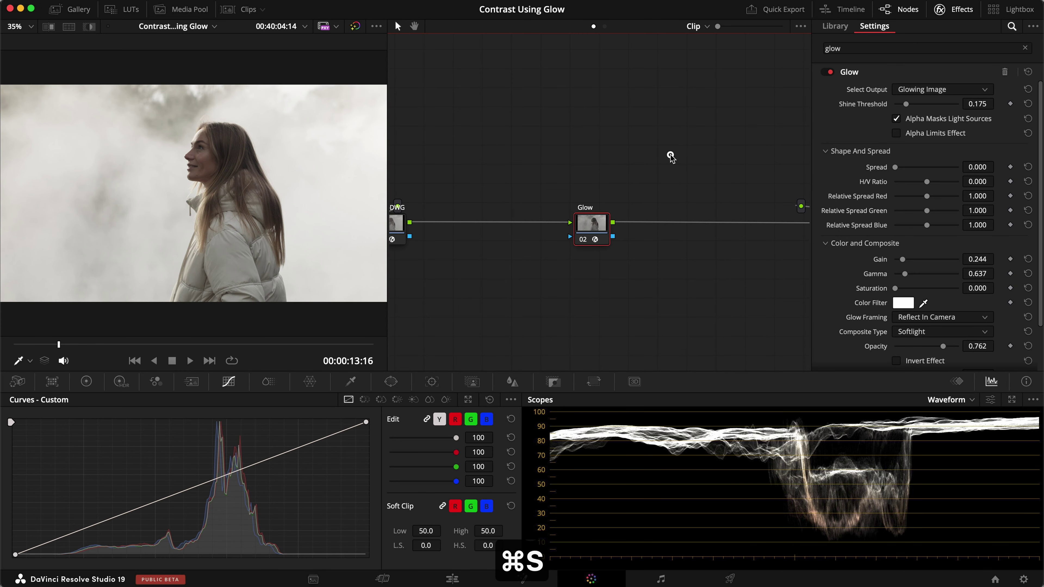
right_click(667, 159)
click(705, 299)
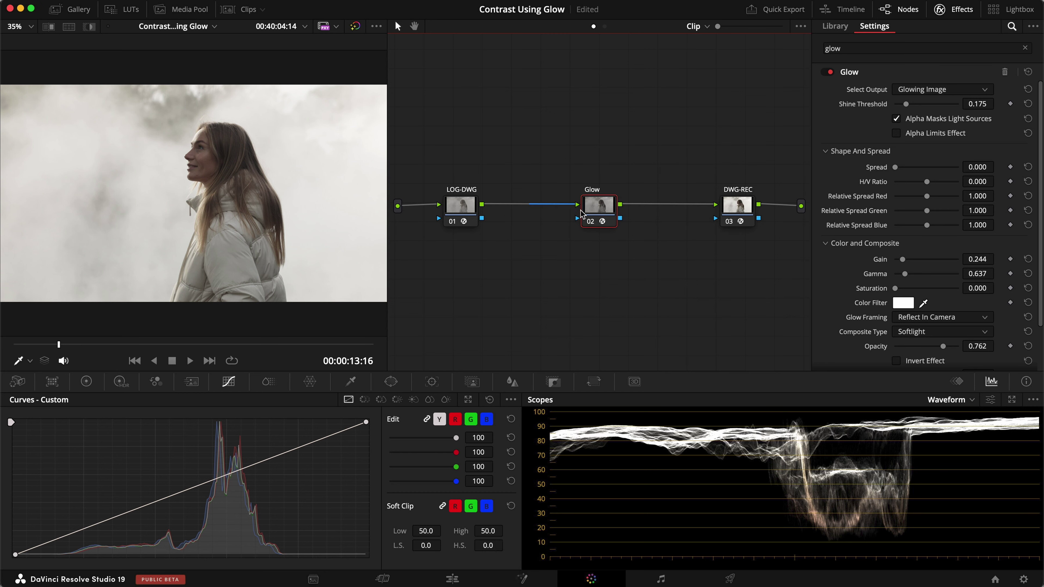
Step: Compare the Glow look on and off, check it full screen, and save the project
key(super+d)
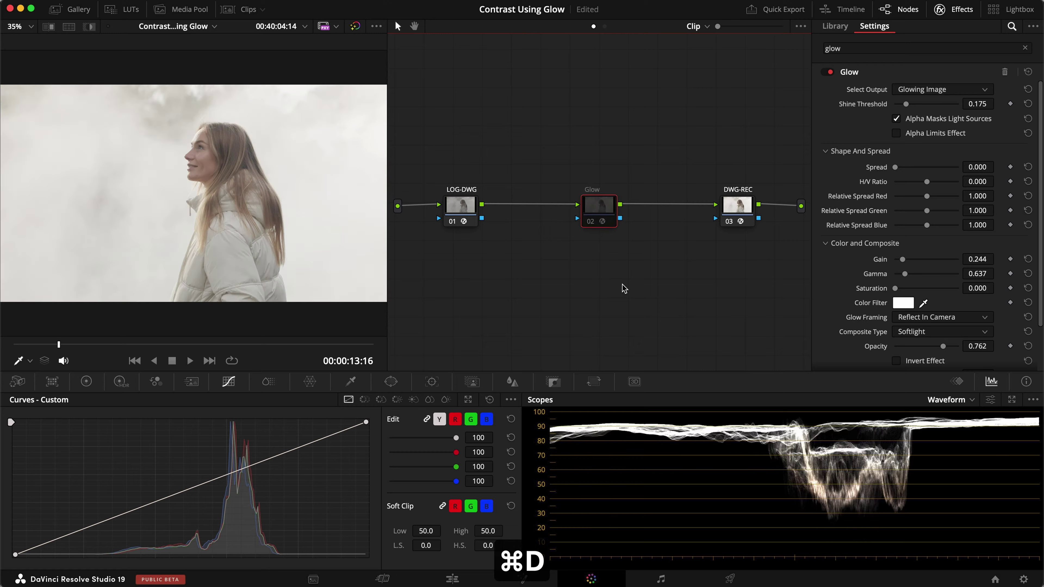
key(super+d)
key(super+f)
key(Escape)
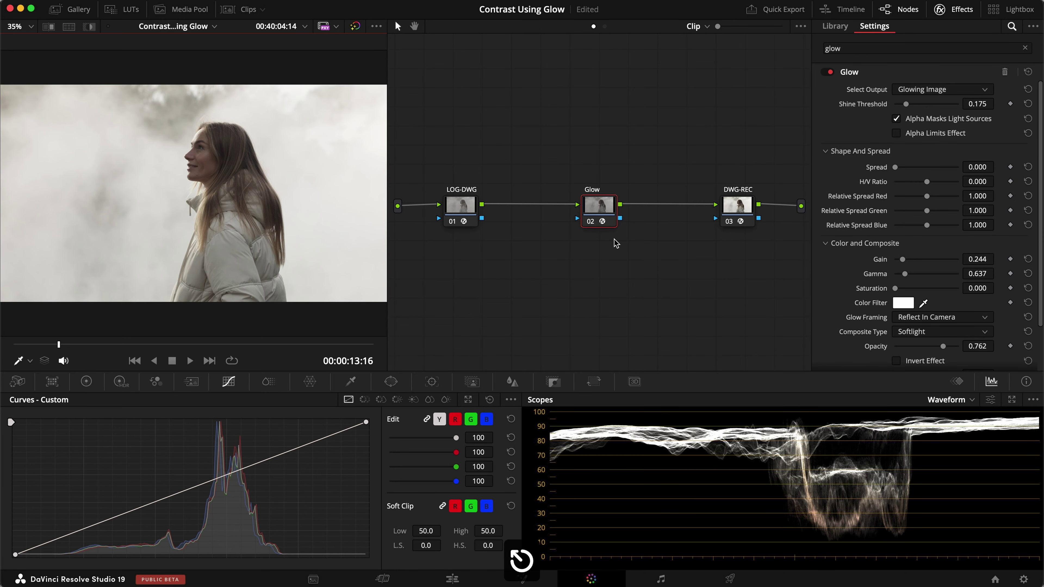
key(super+d)
key(super+d)
key(super+s)
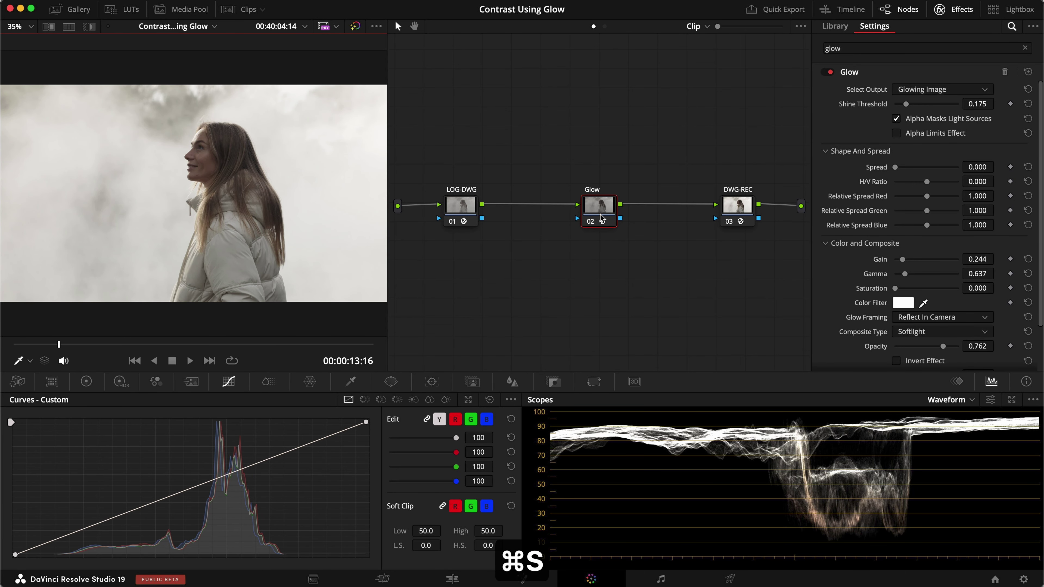
click(78, 9)
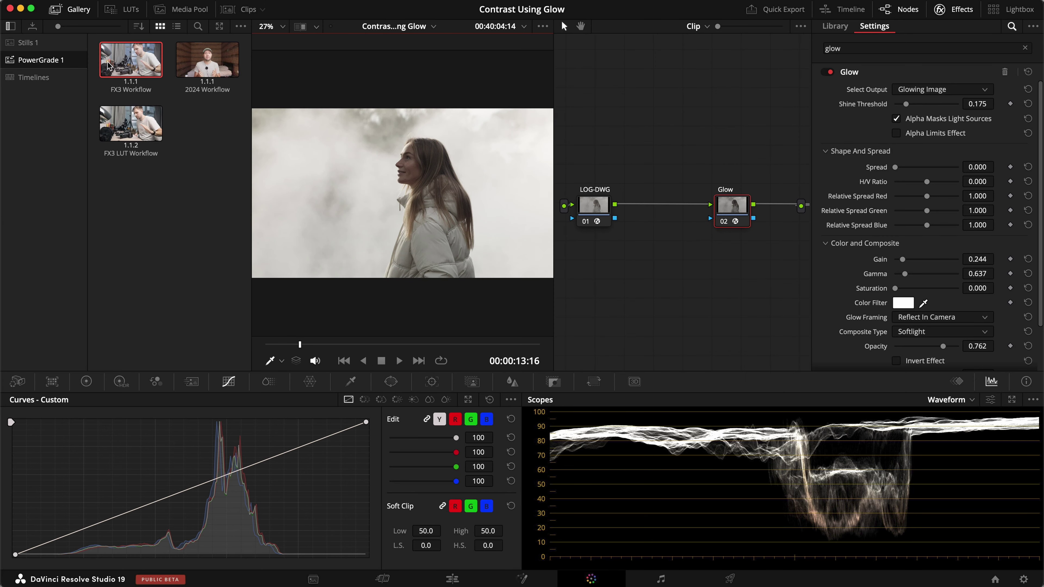
Step: Grab a still of the glow grade, bypass Glow, and add a serial node after it
right_click(348, 162)
click(364, 169)
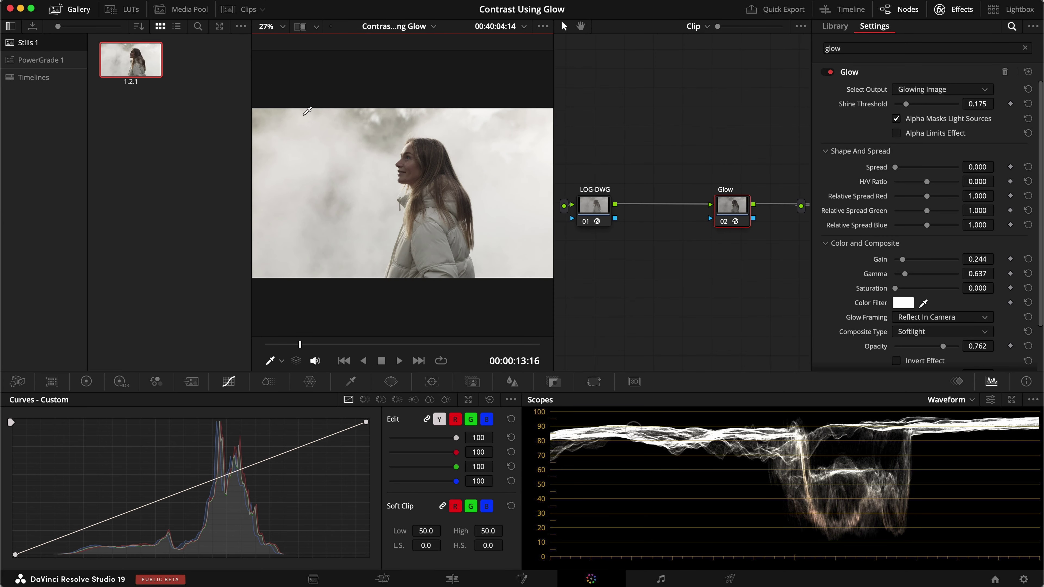
key(super+d)
key(alt+s)
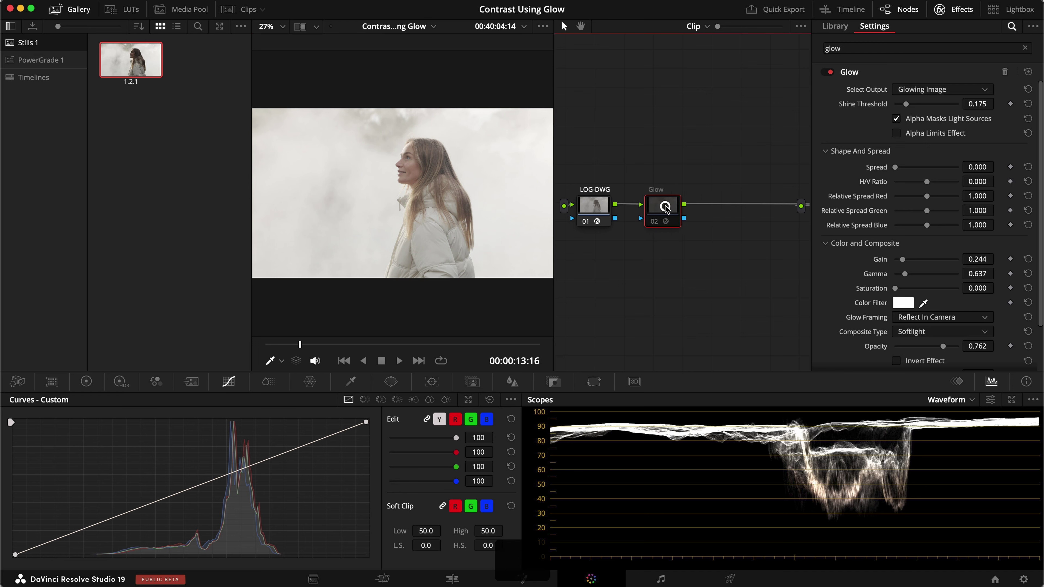
Step: Enable a Split wipe against the Selected Still Images, then close the Gallery and Effects panels
click(301, 27)
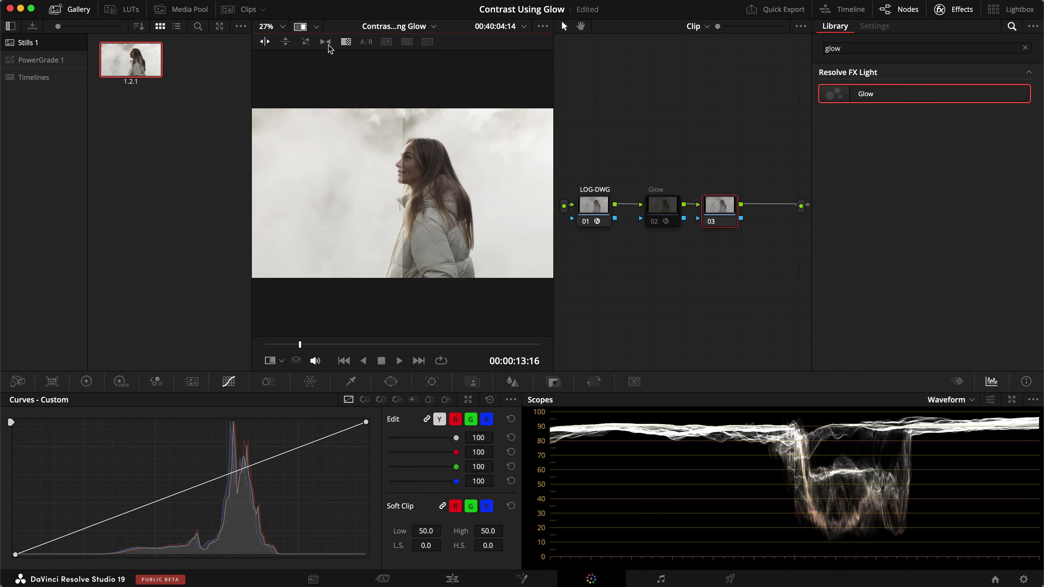
click(316, 26)
click(332, 61)
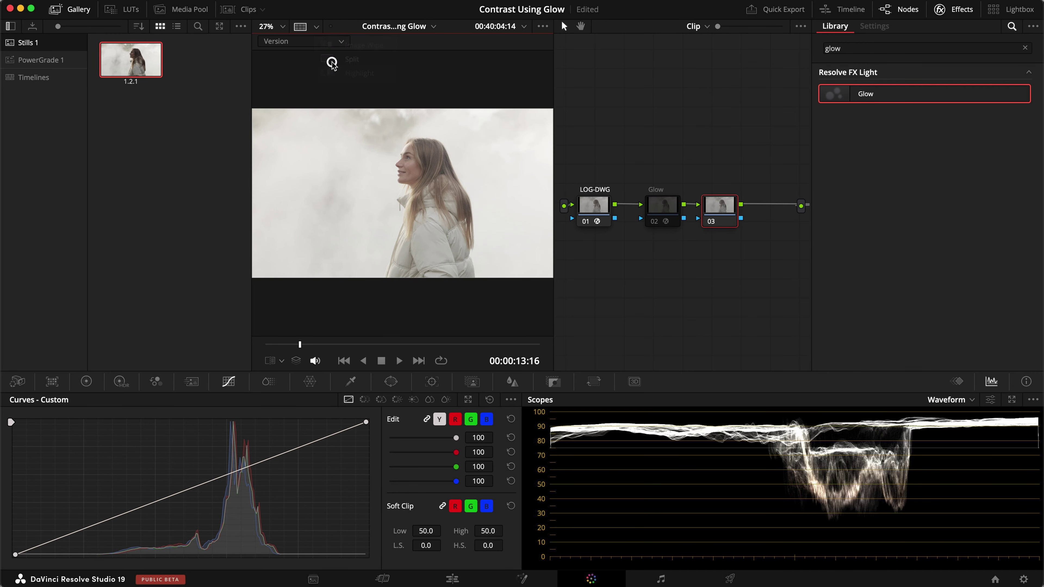
click(324, 41)
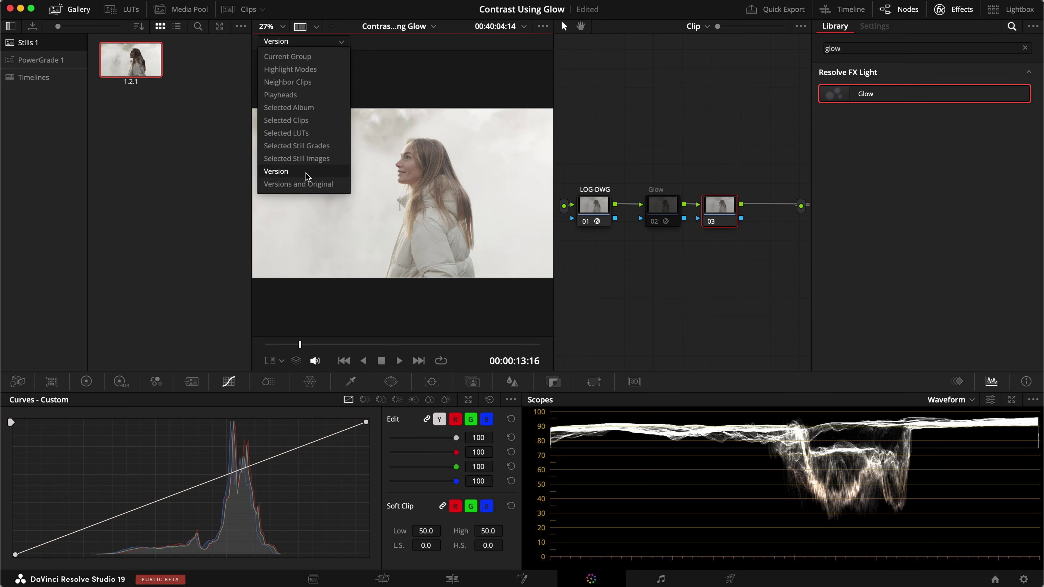
click(302, 158)
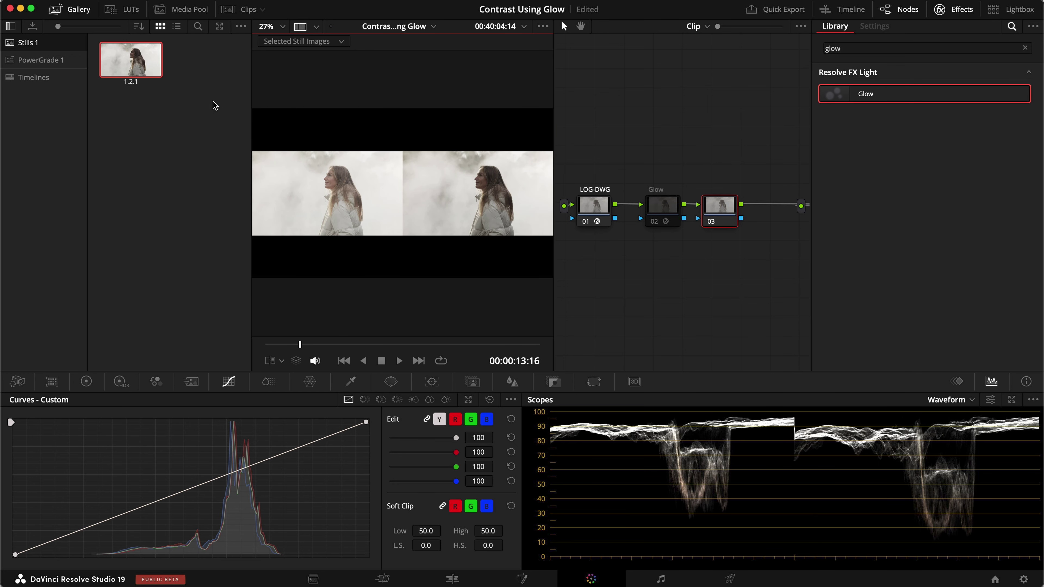
click(81, 13)
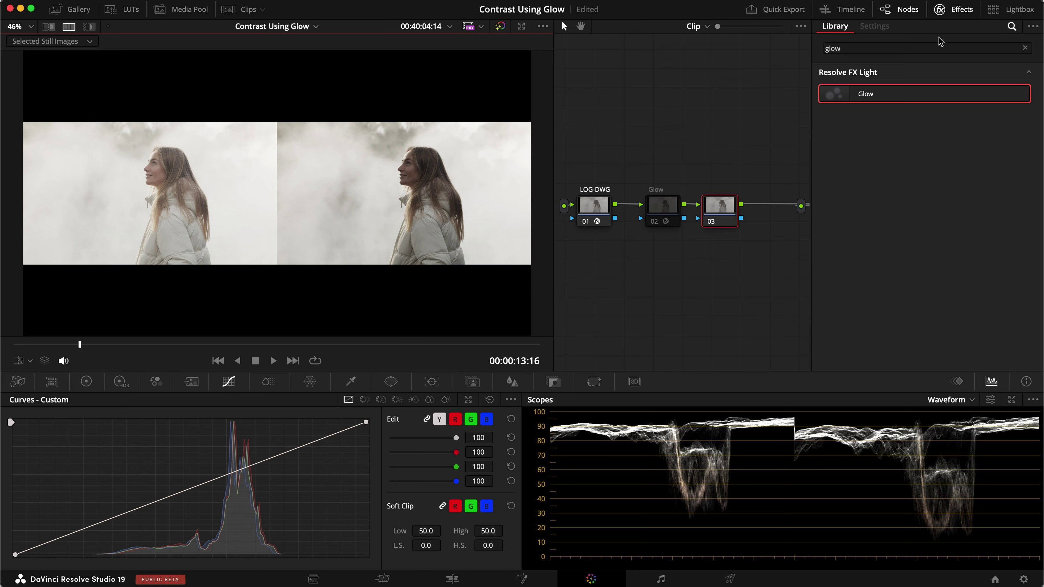
click(954, 10)
Step: Widen the node graph and rename node 03 to 'Contrast'
drag(555, 254, 657, 254)
click(829, 233)
text(Contst)
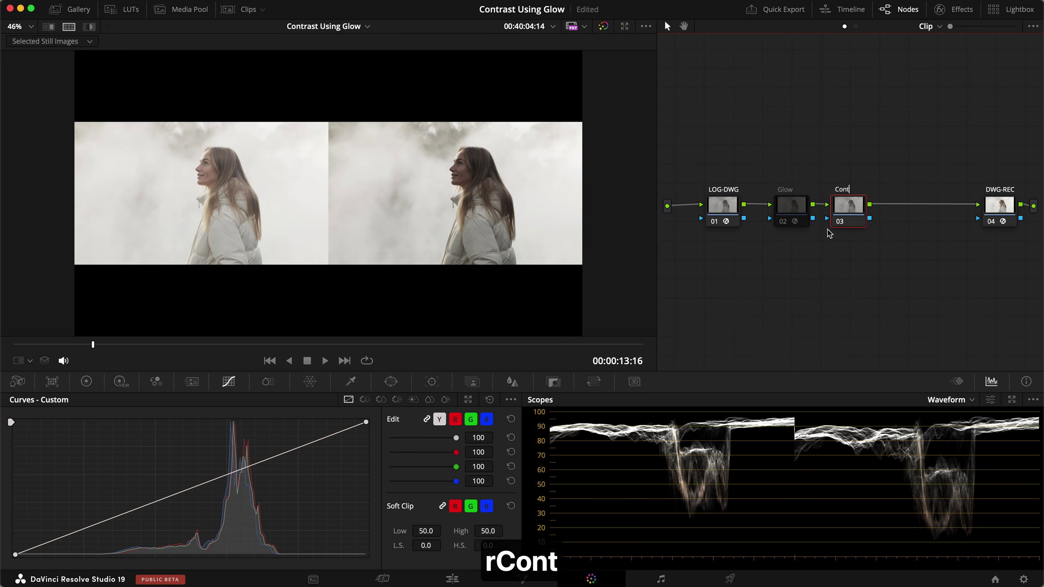
key(BackSpace)
key(BackSpace)
text(rast)
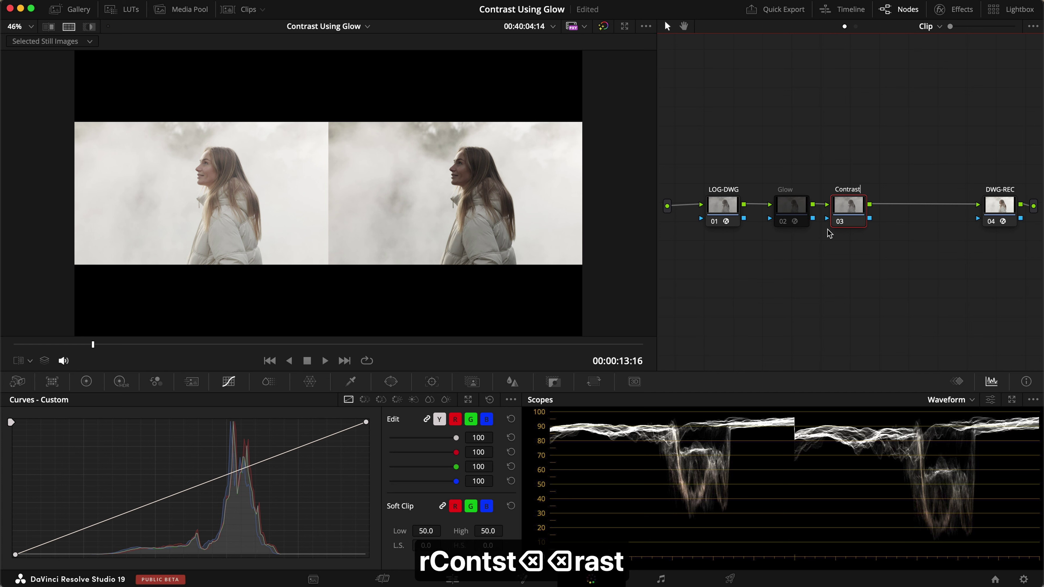
key(Return)
Step: Shape an S-curve on the luma curve by darkening shadows and lifting highlights
drag(82, 539, 87, 544)
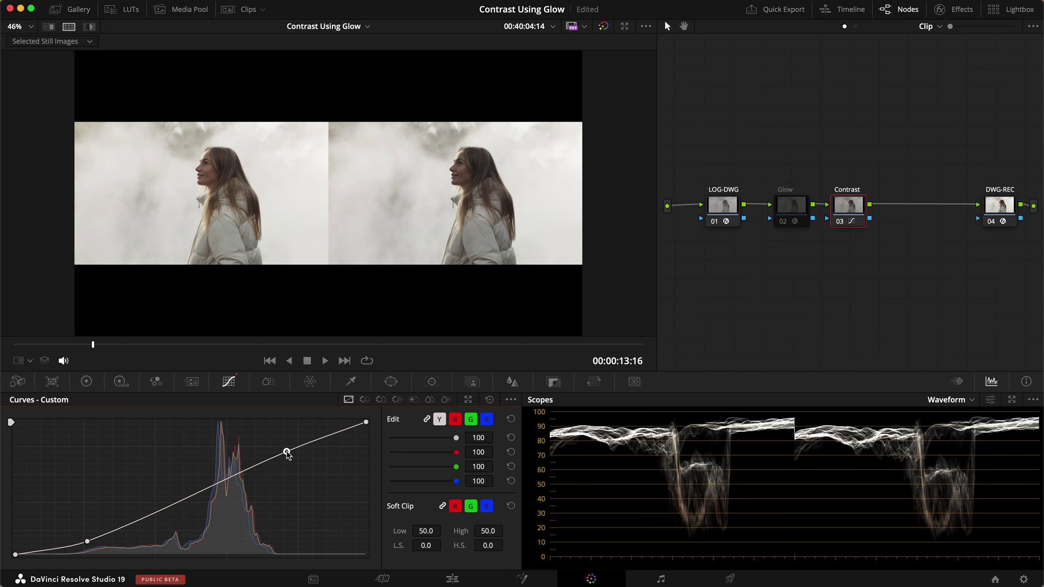
drag(287, 456, 280, 448)
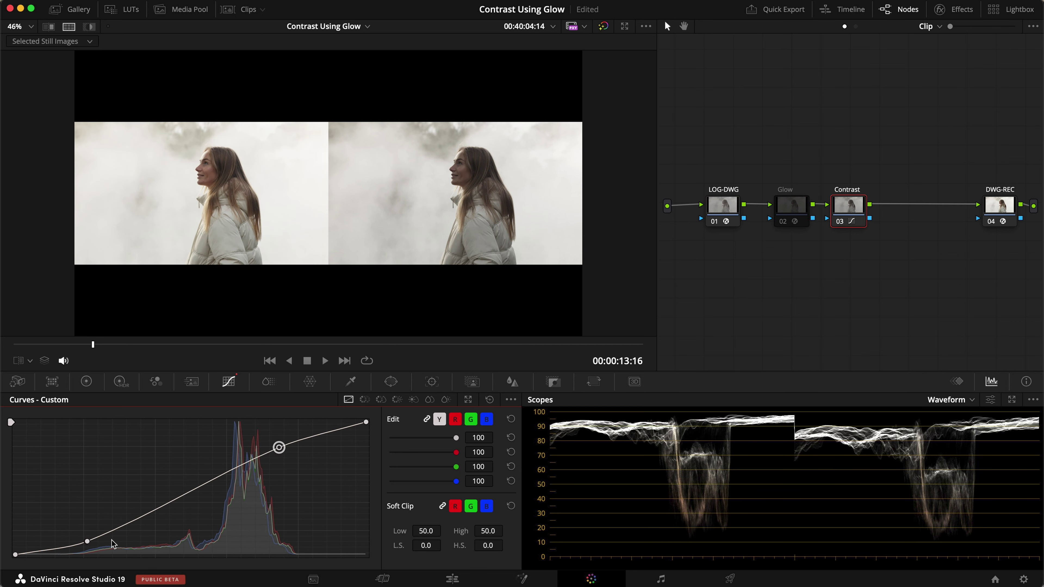
drag(87, 541, 112, 534)
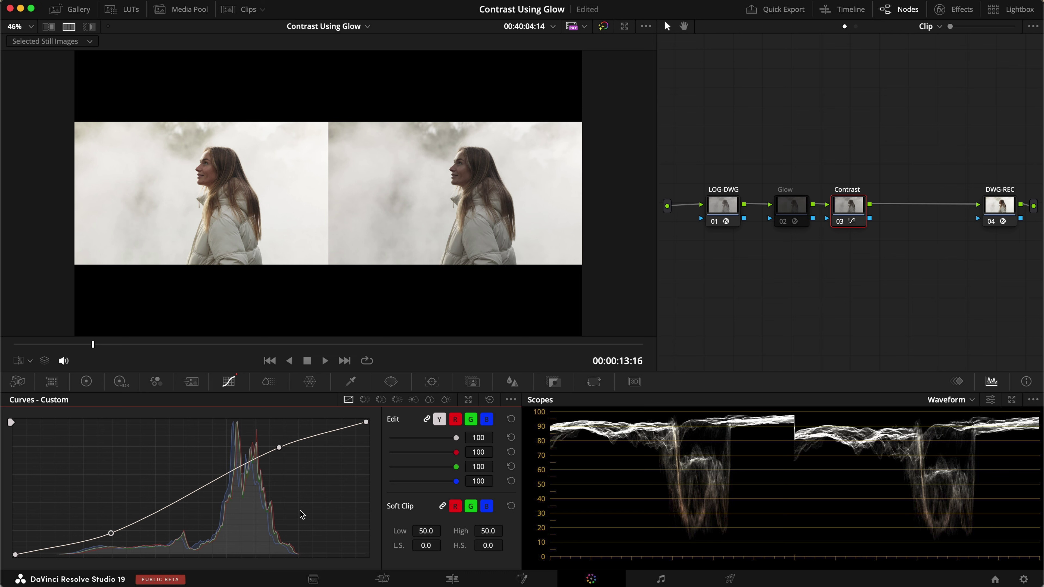
drag(109, 534, 109, 537)
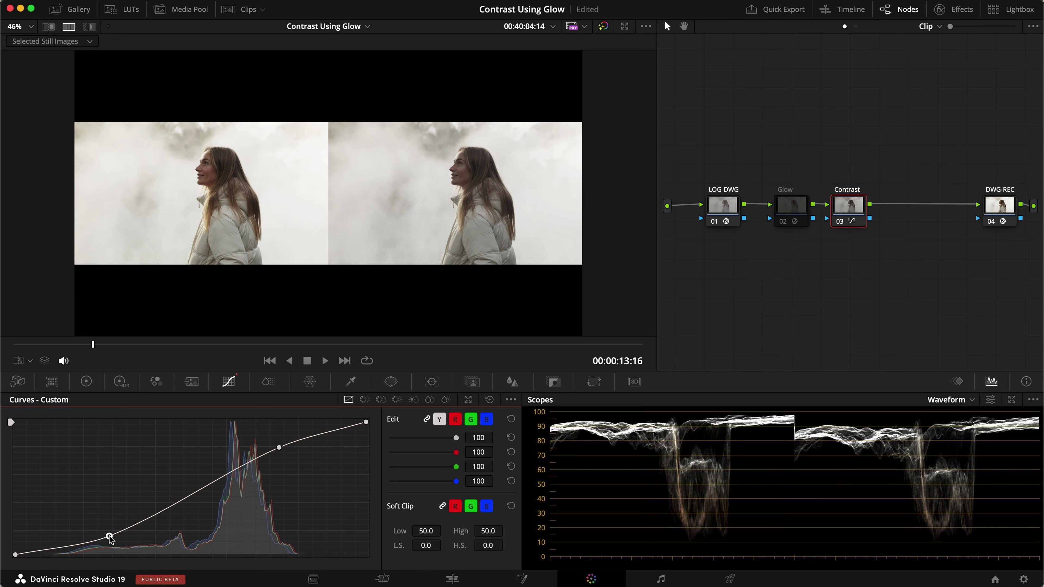
drag(280, 447, 270, 454)
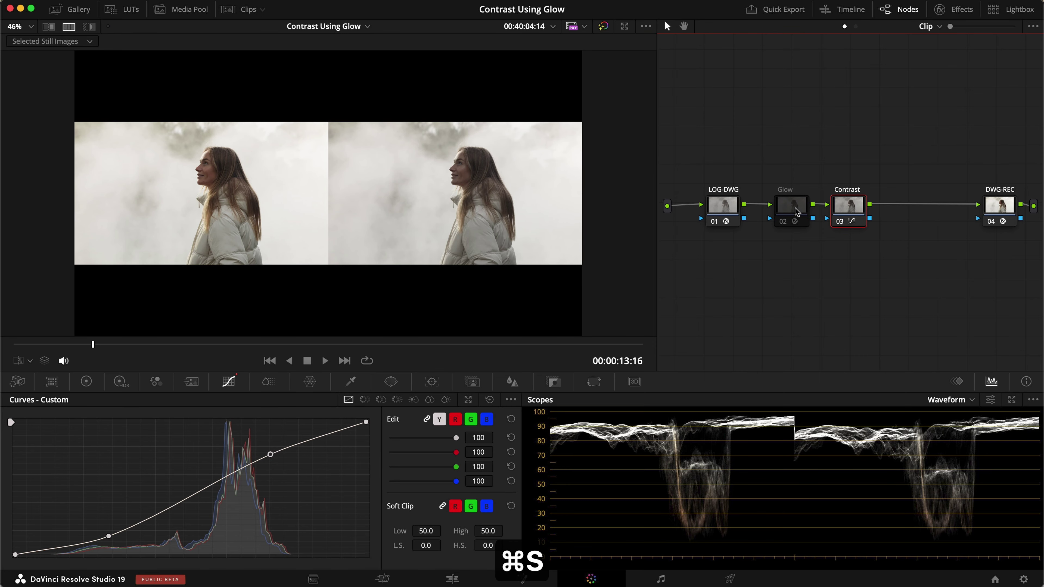
Step: Compare the Contrast and Glow nodes by toggling each off and on, then save
key(super+d)
click(799, 210)
key(super+d)
key(super+d)
click(848, 205)
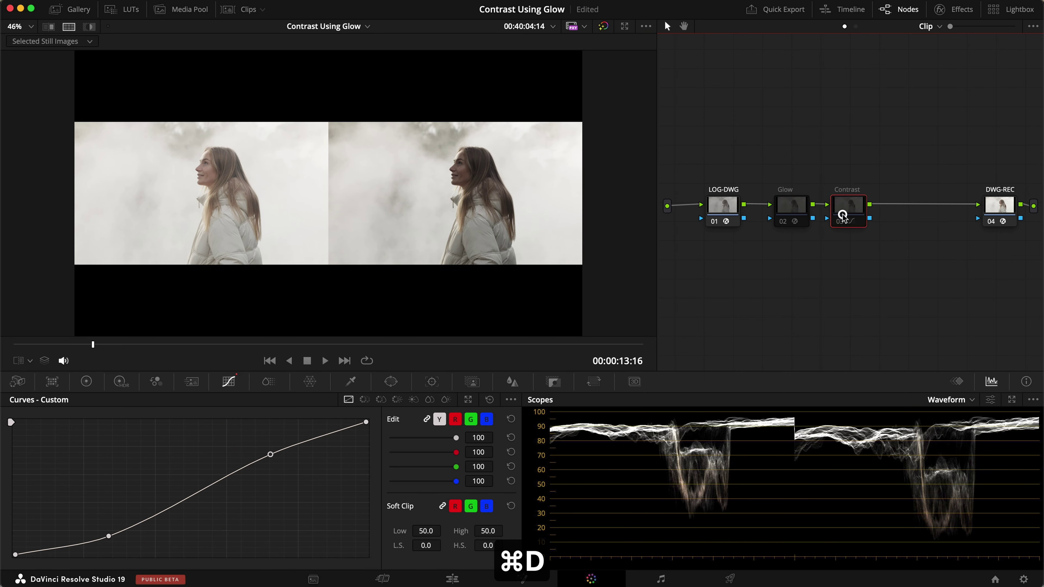
key(super+d)
key(super+s)
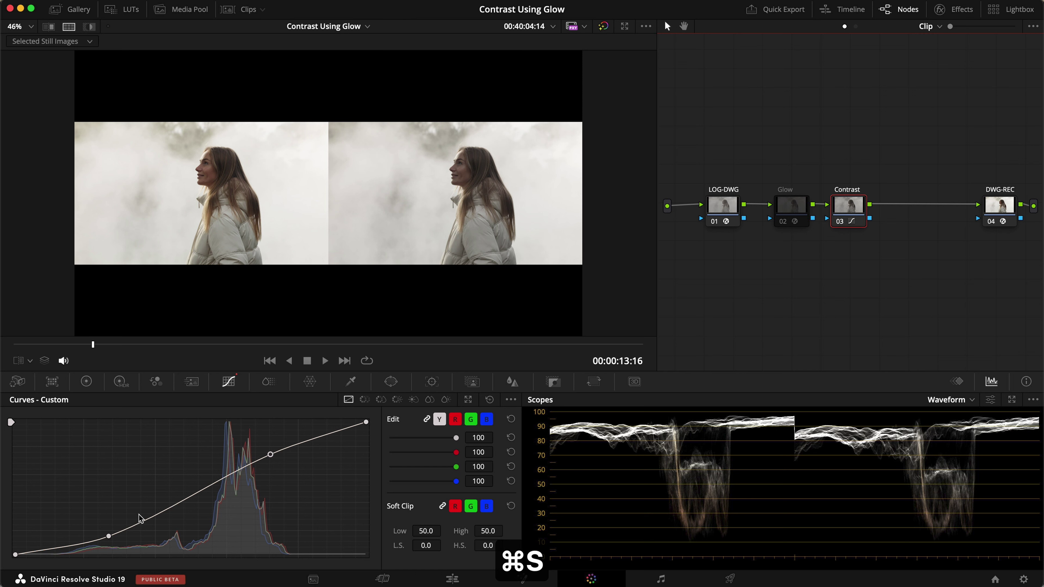
Step: Refine the shadow and highlight curve points and review the split comparison full screen
drag(109, 536, 105, 539)
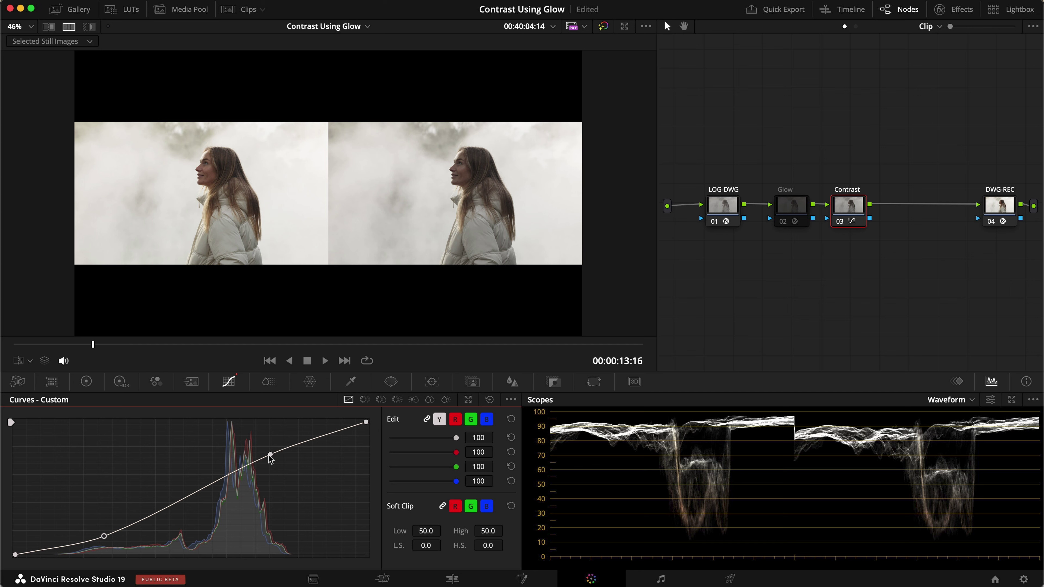
drag(270, 456, 293, 454)
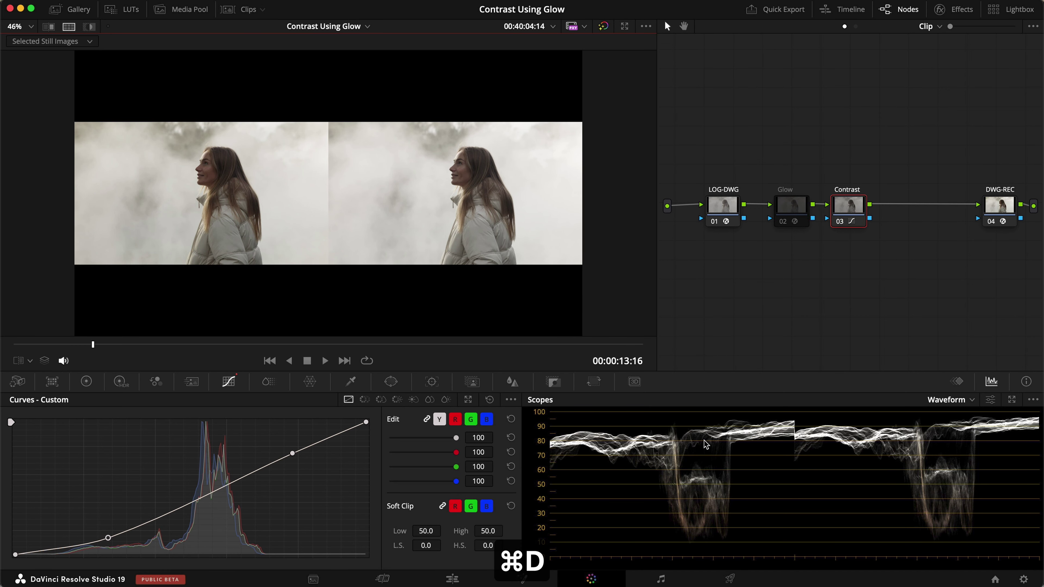
key(super+f)
key(super+f)
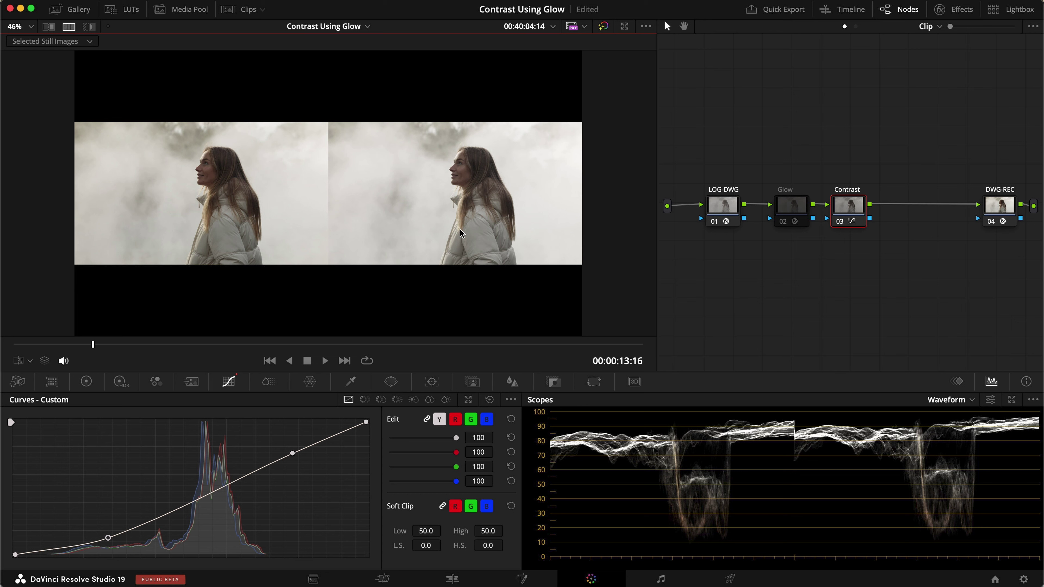
click(786, 259)
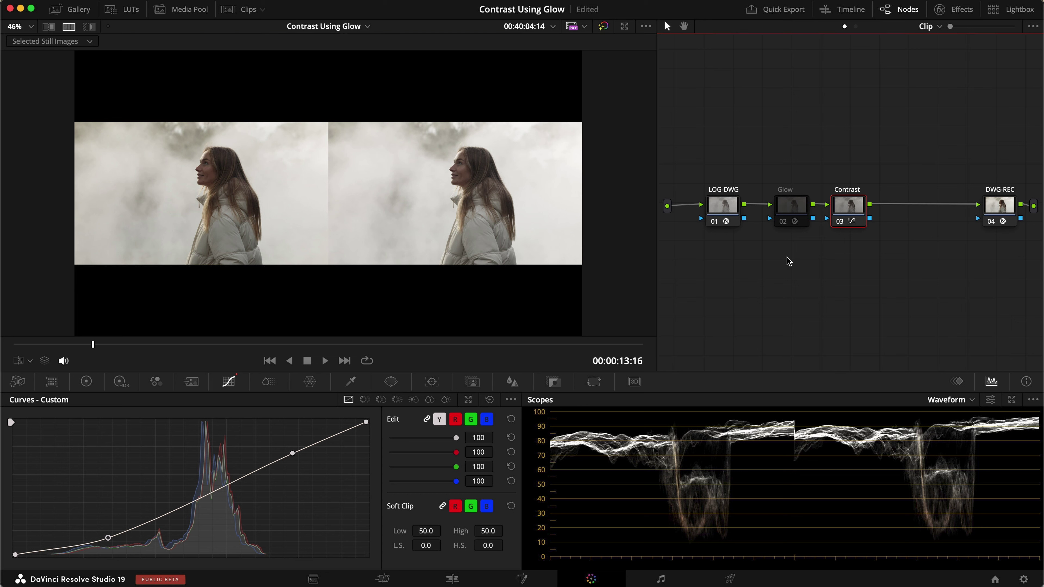
Step: Re-enable the Glow node and bypass the Contrast node so only the glow look shows
click(793, 204)
key(super+d)
click(947, 9)
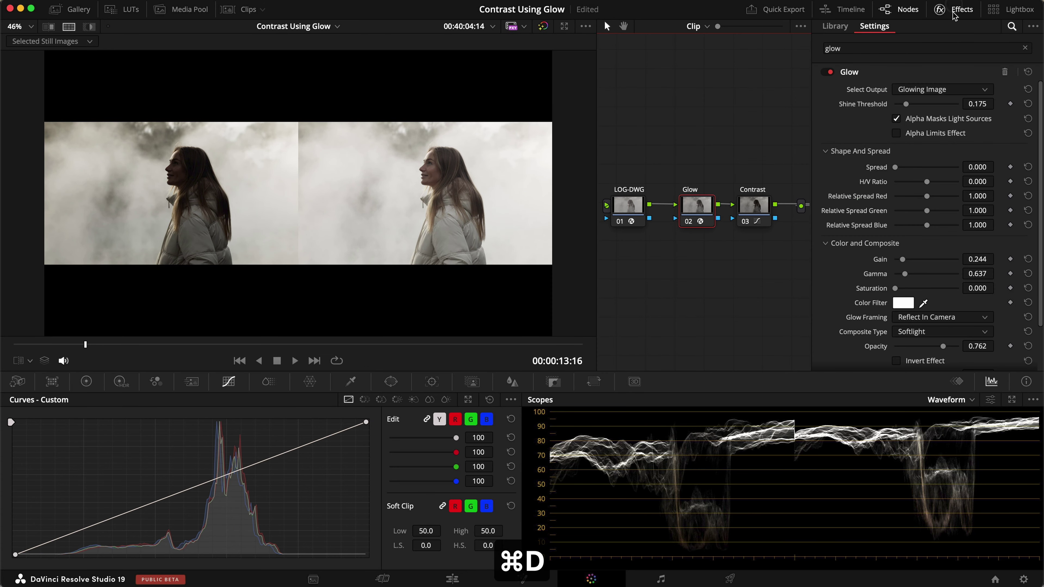
click(947, 9)
click(808, 224)
key(super+d)
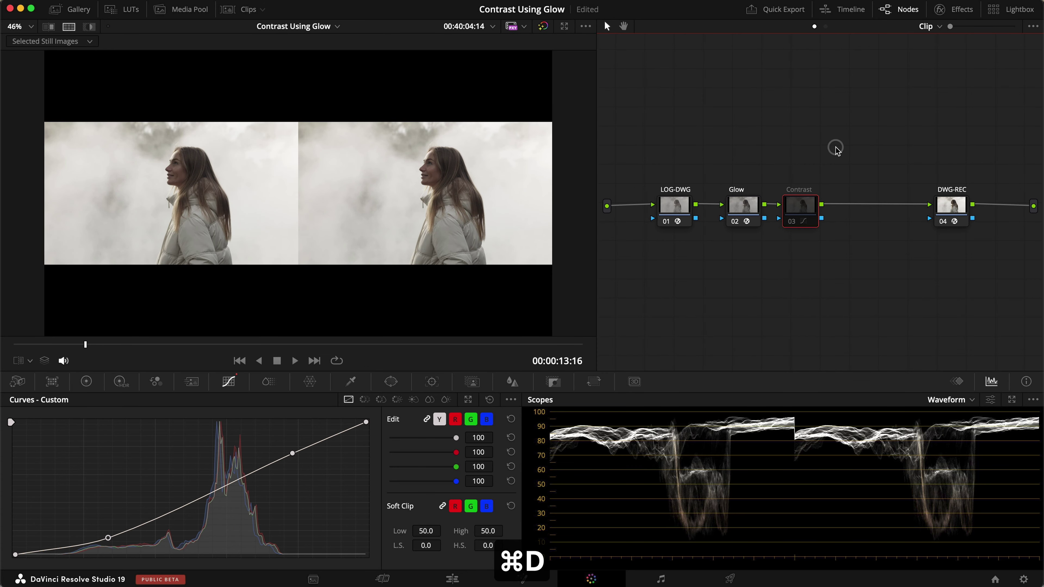